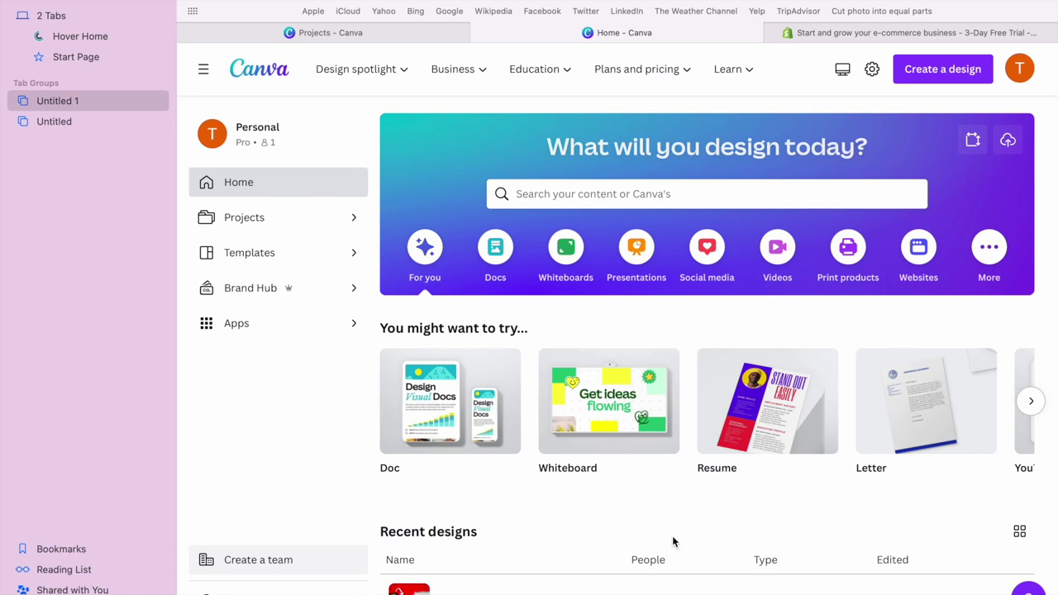
Step: Show the Create a design options on the Canva home page
{"action": "left_click", "coordinate": [935, 78]}
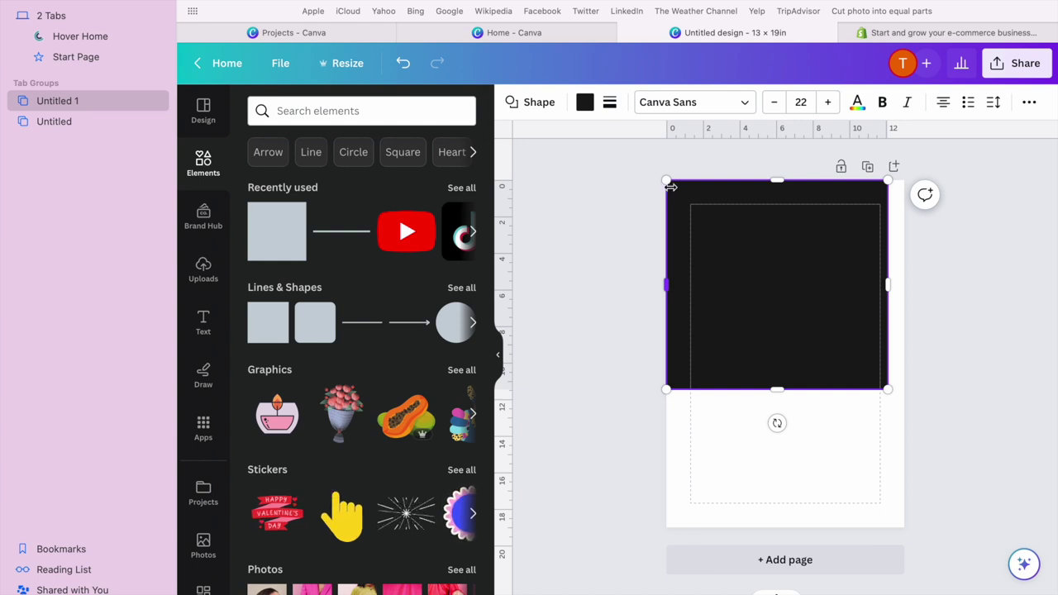
Step: Resize the black rectangle to 13 by 13 and stretch a new pink bar to the page bottom
{"action": "left_click_drag", "start_coordinate": [885, 385], "coordinate": [904, 403]}
{"action": "left_click_drag", "start_coordinate": [784, 403], "coordinate": [902, 452]}
{"action": "left_click", "coordinate": [268, 322]}
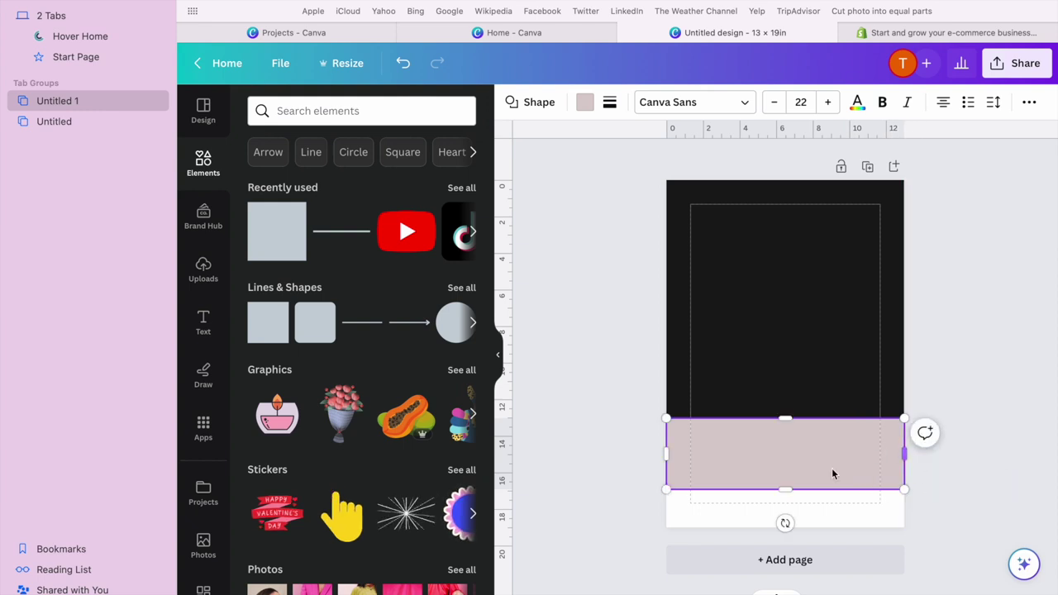
{"action": "left_click_drag", "start_coordinate": [786, 491], "coordinate": [784, 527]}
Step: Colour the bottom bar black and delete the large rectangle above it
{"action": "left_click", "coordinate": [799, 277]}
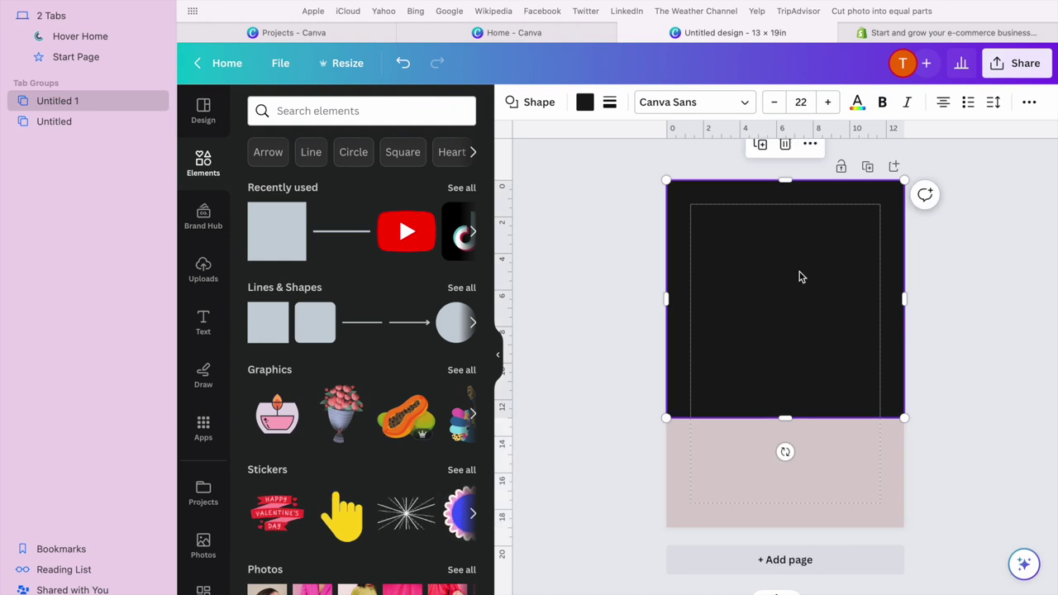
{"action": "left_click", "coordinate": [719, 453]}
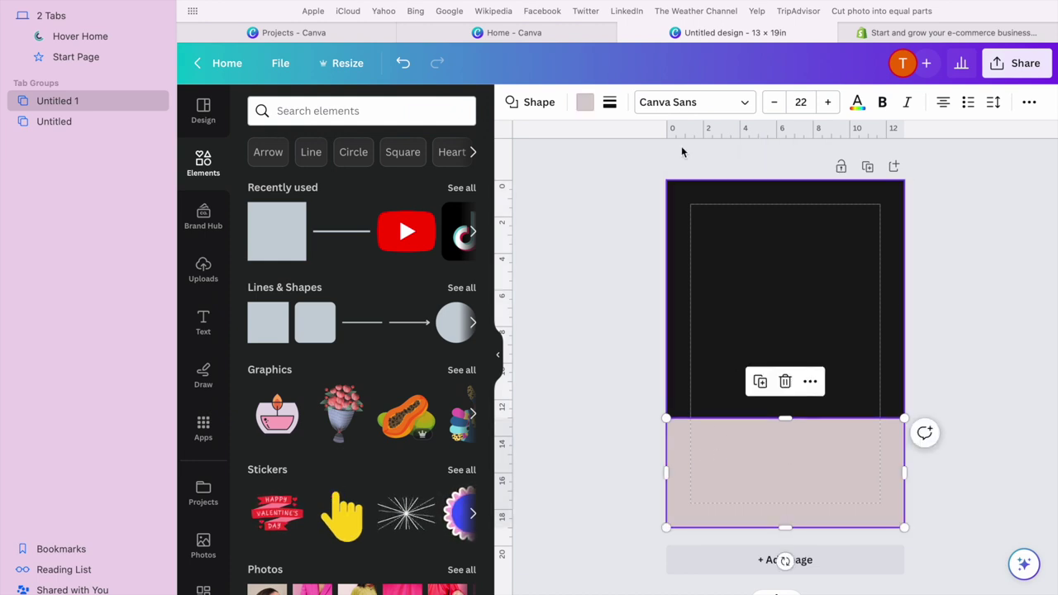
{"action": "left_click", "coordinate": [584, 107]}
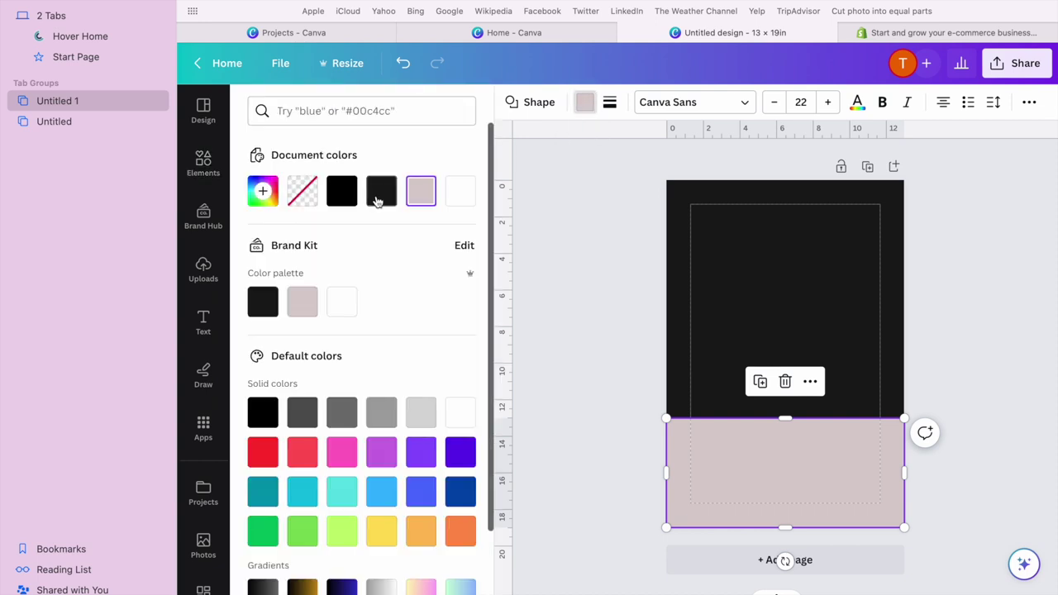
{"action": "left_click", "coordinate": [341, 191]}
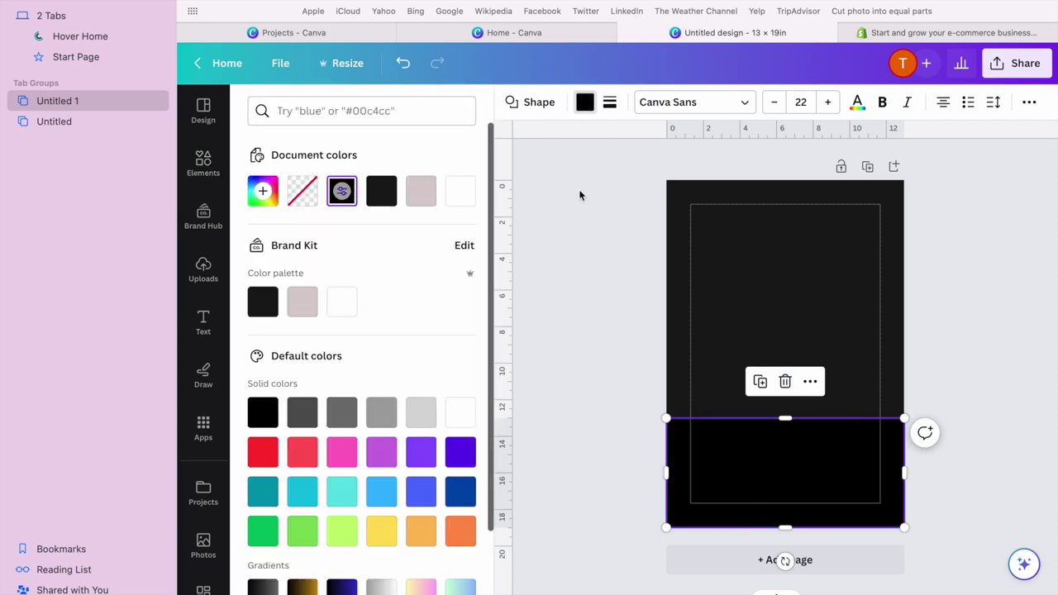
{"action": "left_click", "coordinate": [843, 247]}
{"action": "key", "text": "Delete"}
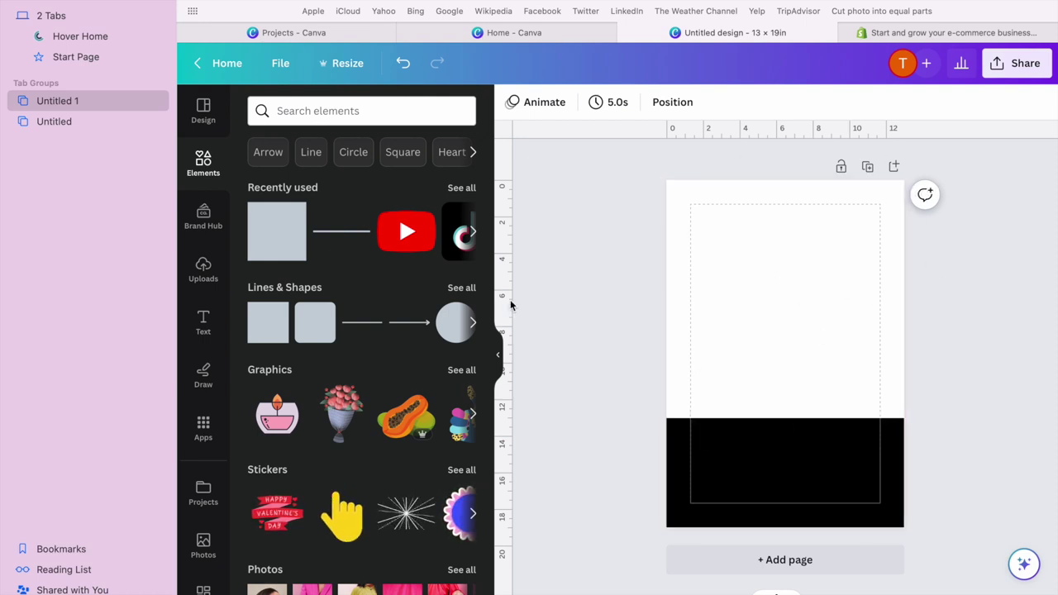
Step: Add a heading text box set in Alegreya Sans Black
{"action": "scroll", "coordinate": [363, 347], "scroll_direction": "down", "scroll_amount": 2}
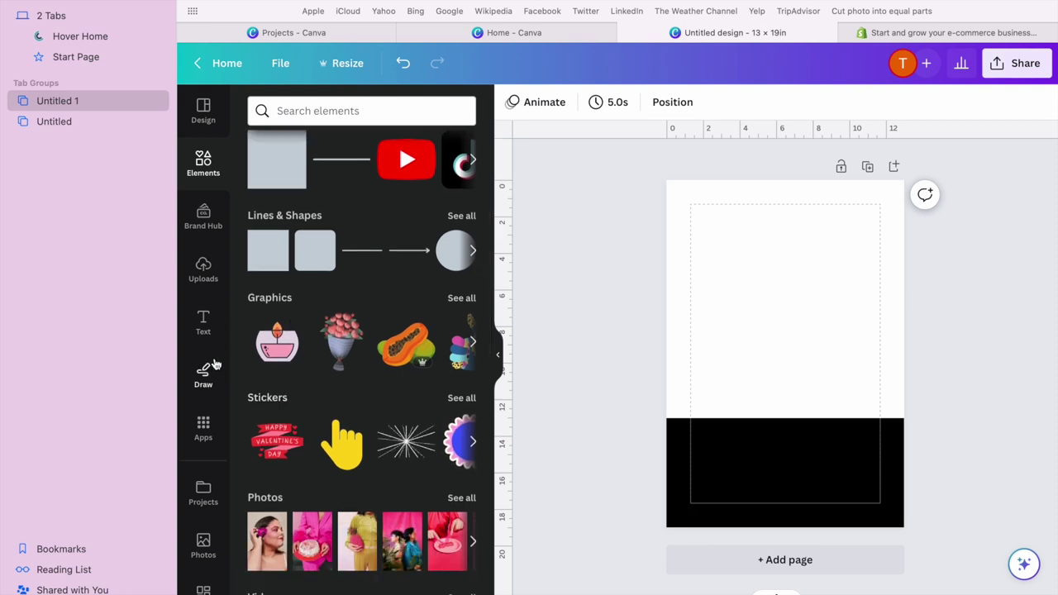
{"action": "left_click", "coordinate": [203, 322]}
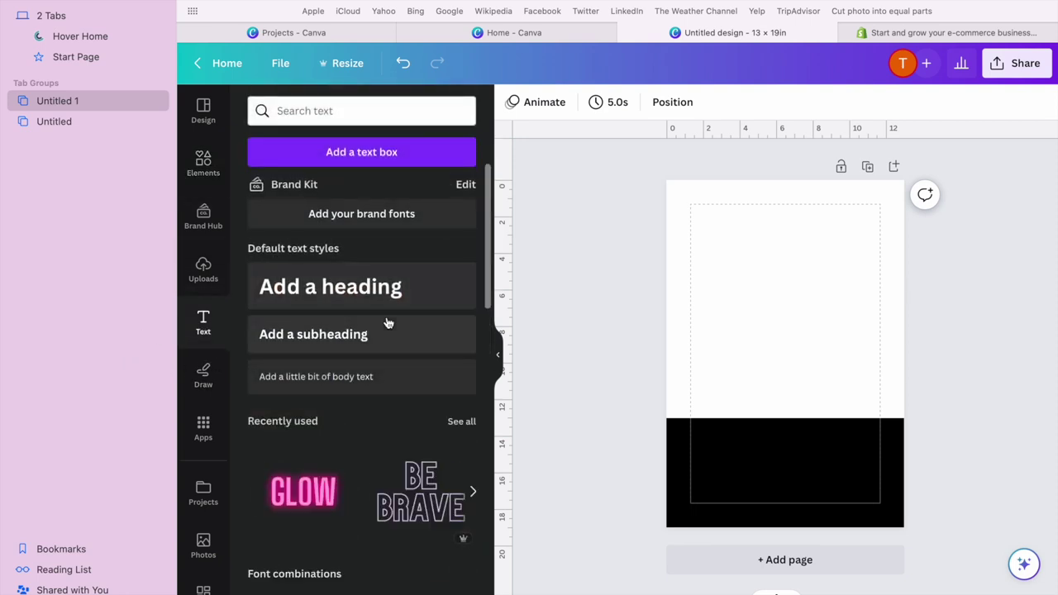
{"action": "left_click", "coordinate": [411, 296]}
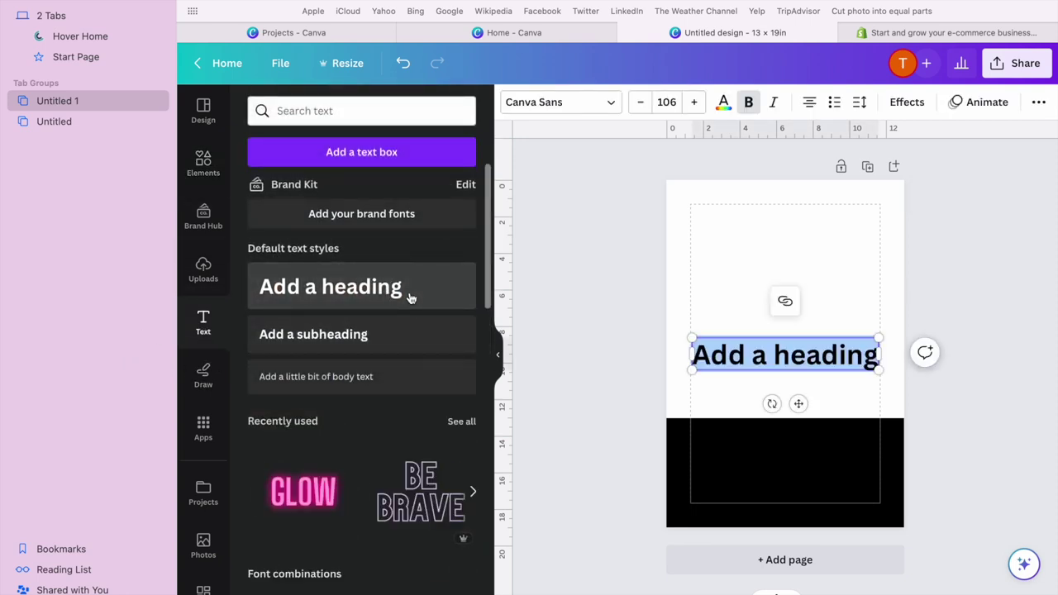
{"action": "left_click", "coordinate": [601, 104]}
{"action": "scroll", "coordinate": [392, 344], "scroll_direction": "down", "scroll_amount": 20}
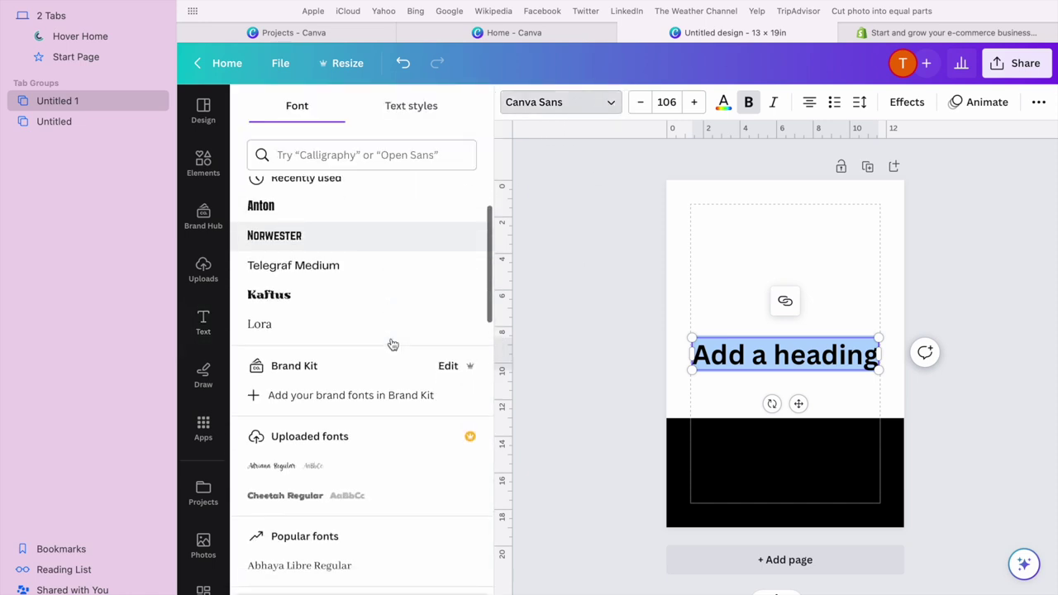
{"action": "scroll", "coordinate": [394, 323], "scroll_direction": "down", "scroll_amount": 20}
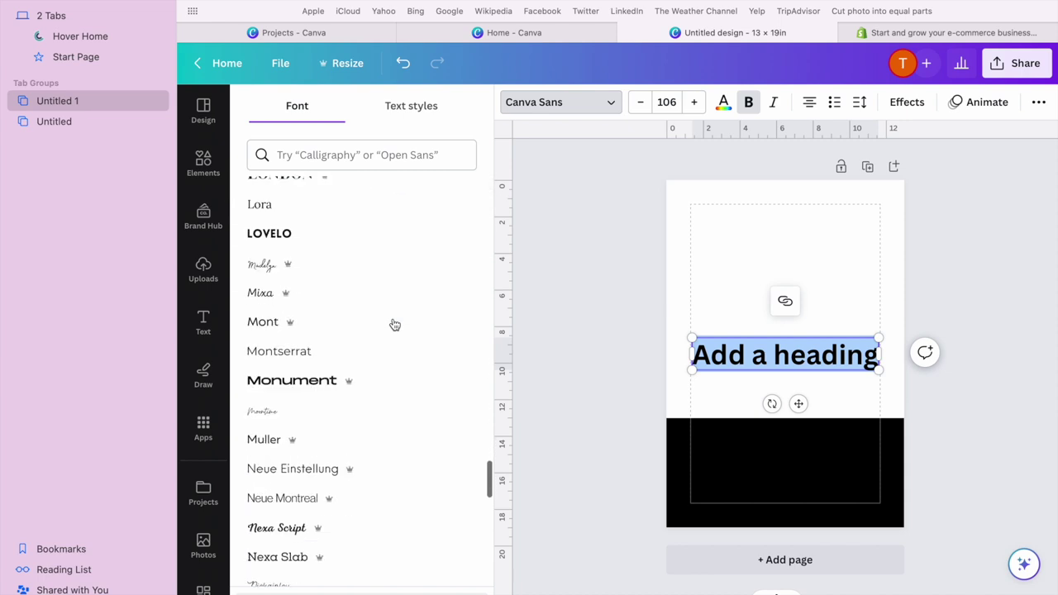
{"action": "scroll", "coordinate": [394, 321], "scroll_direction": "down", "scroll_amount": 20}
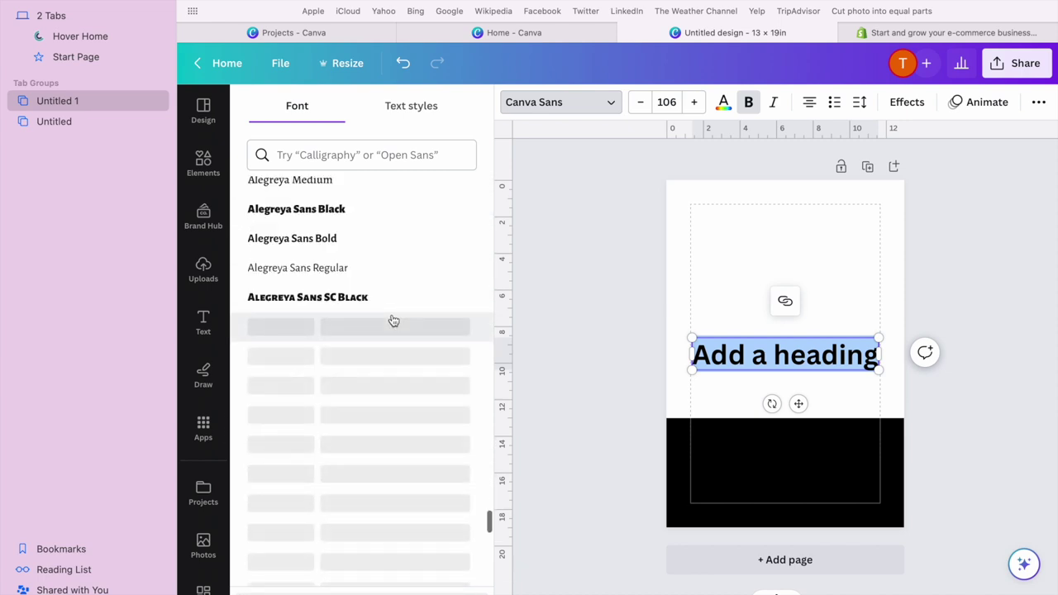
{"action": "left_click", "coordinate": [369, 270]}
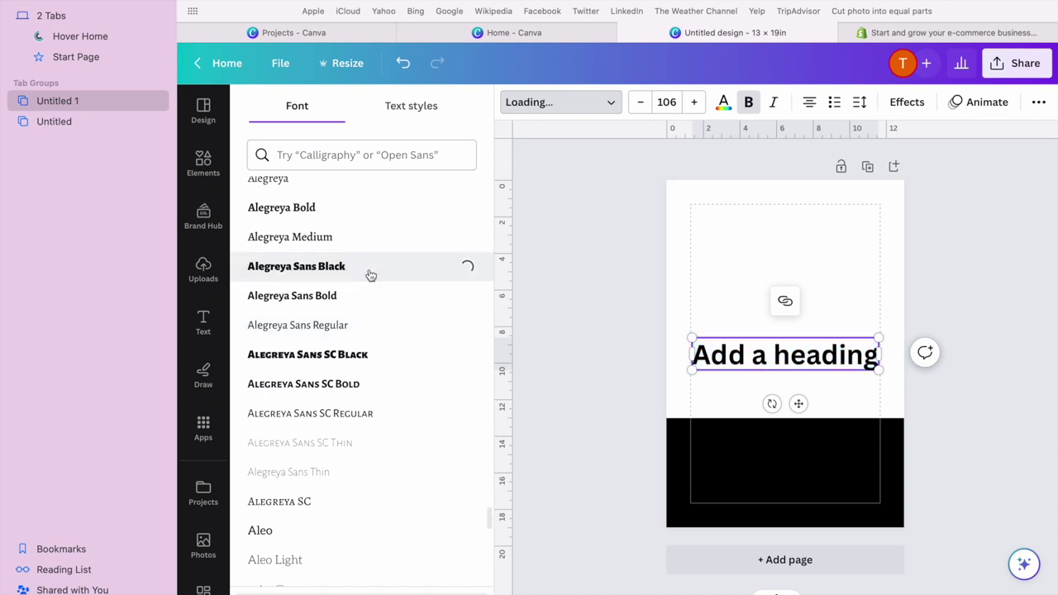
Step: Change the heading text to RAENAH, enlarge it and centre it near the top
{"action": "double_click", "coordinate": [765, 362]}
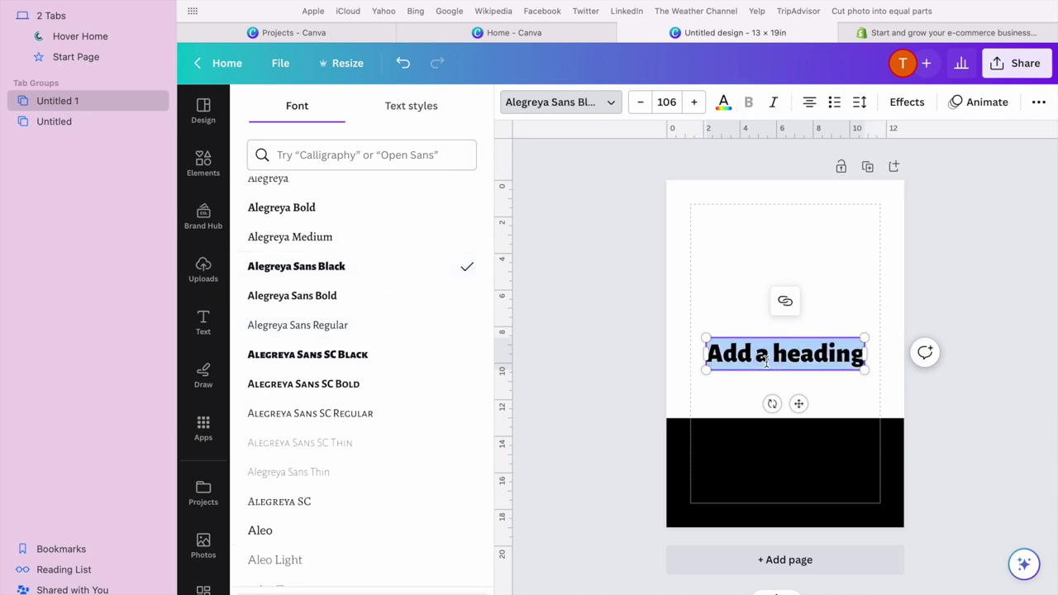
{"action": "type", "text": "RA"}
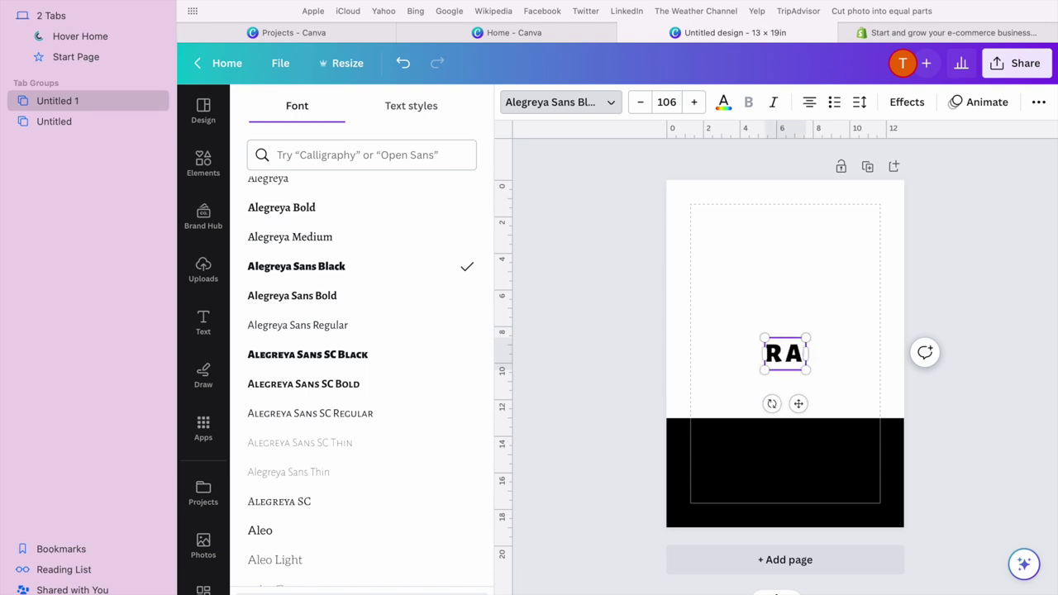
{"action": "type", "text": "ENA"}
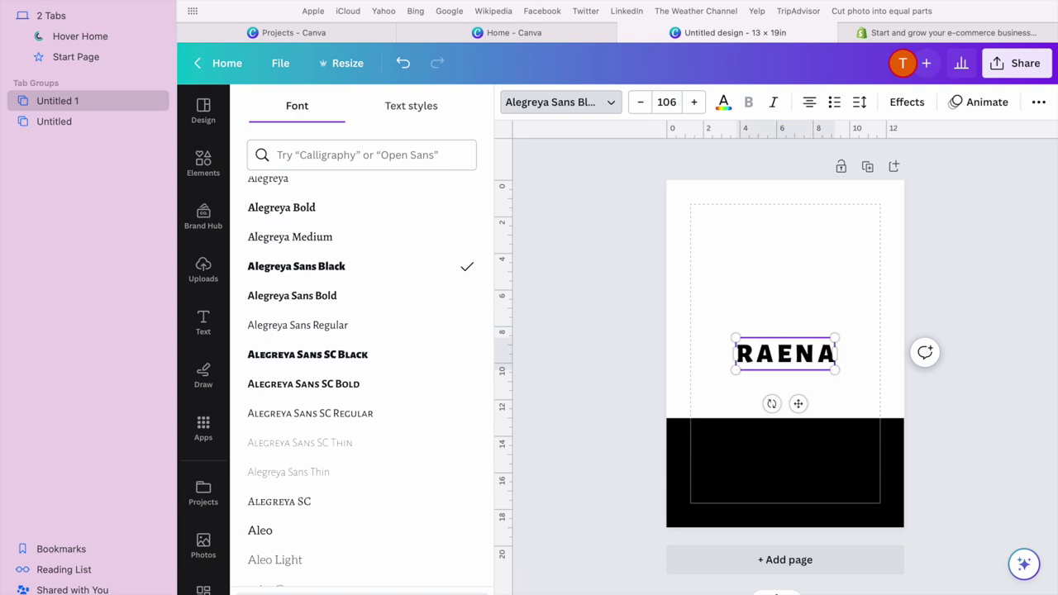
{"action": "type", "text": "H"}
{"action": "left_click_drag", "start_coordinate": [846, 339], "coordinate": [870, 330]}
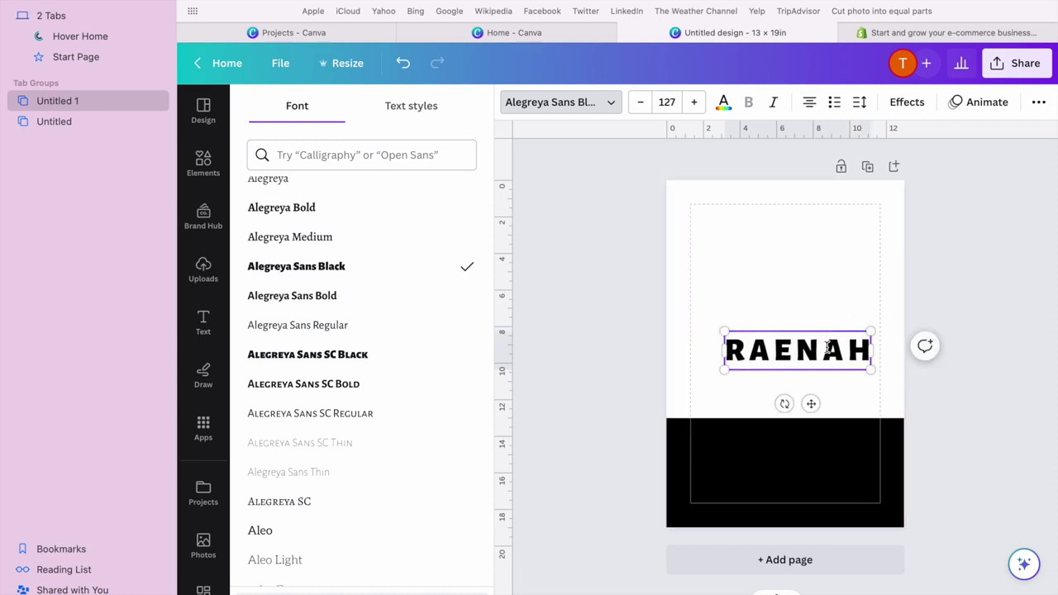
{"action": "left_click_drag", "start_coordinate": [811, 403], "coordinate": [793, 353]}
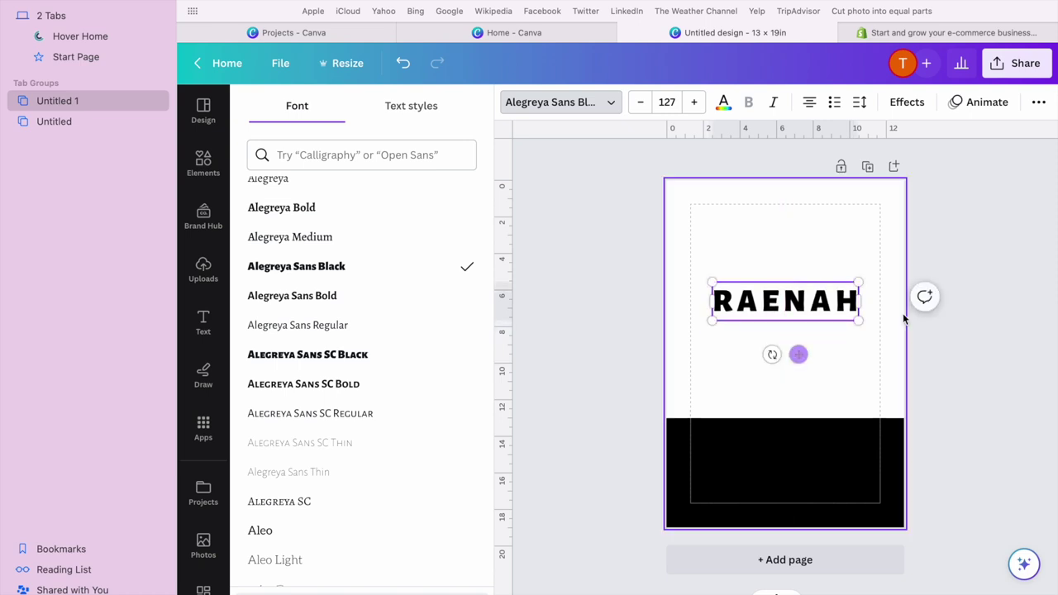
{"action": "left_click", "coordinate": [797, 290]}
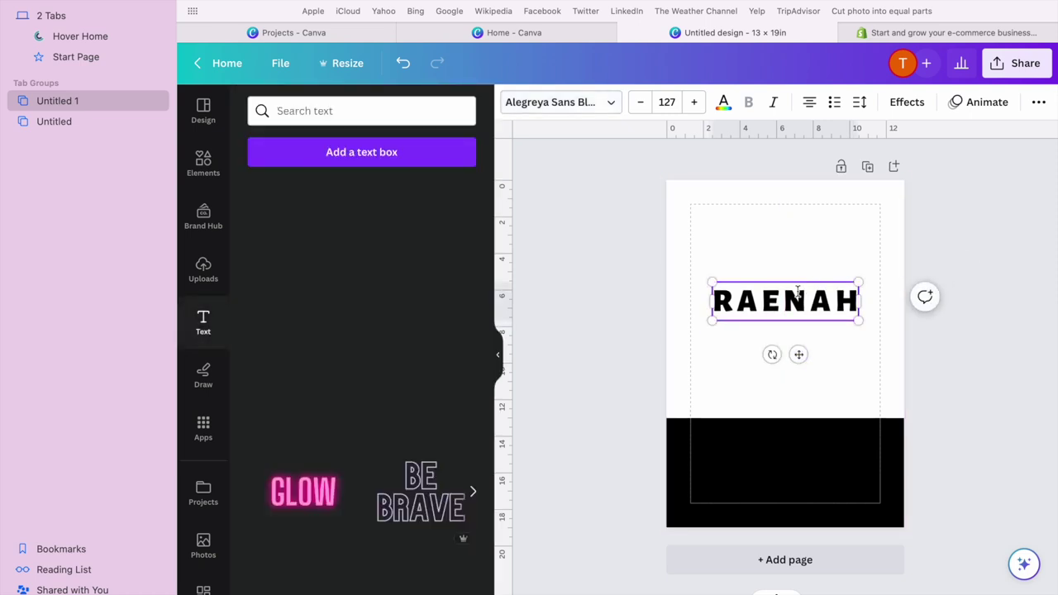
Step: Keep the RAENAH heading centred and colour its R pink
{"action": "left_click", "coordinate": [730, 302]}
{"action": "left_click", "coordinate": [985, 245]}
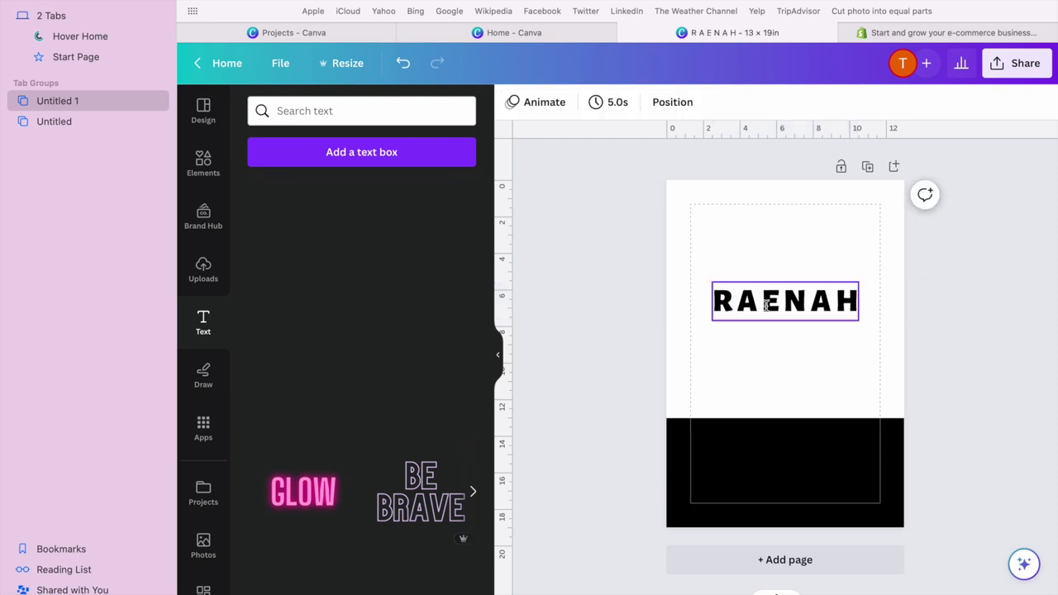
{"action": "left_click", "coordinate": [734, 304]}
{"action": "left_click_drag", "start_coordinate": [734, 304], "coordinate": [729, 304]}
{"action": "left_click", "coordinate": [719, 301]}
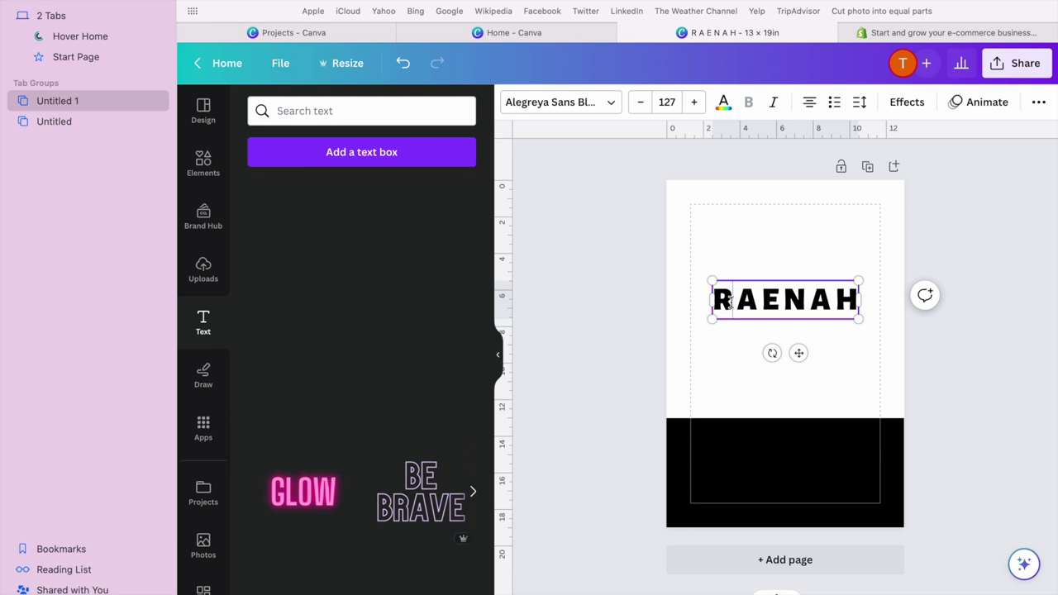
{"action": "left_click", "coordinate": [726, 301]}
{"action": "left_click_drag", "start_coordinate": [726, 302], "coordinate": [711, 300]}
{"action": "left_click", "coordinate": [723, 101]}
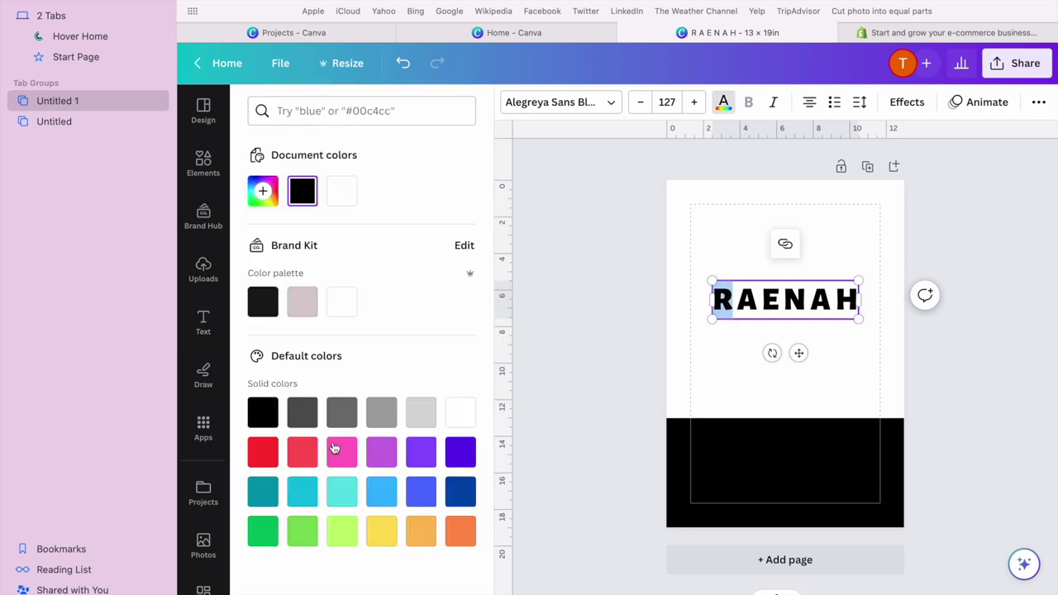
{"action": "left_click", "coordinate": [341, 451]}
Step: Colour the E purple, the second A lime green and the first A yellow
{"action": "left_click_drag", "start_coordinate": [761, 299], "coordinate": [780, 299]}
{"action": "left_click", "coordinate": [456, 454]}
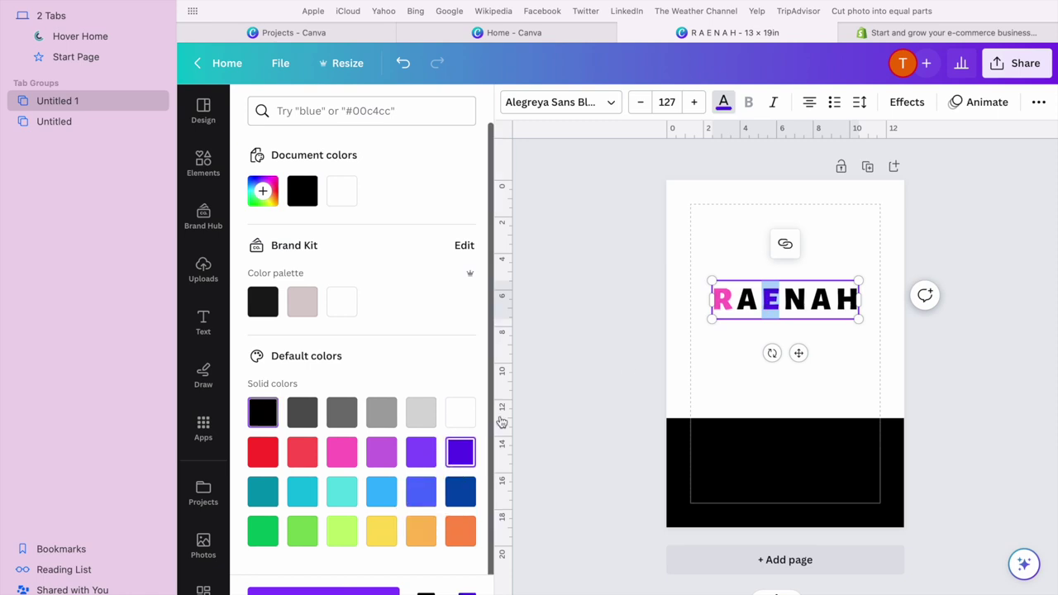
{"action": "left_click_drag", "start_coordinate": [809, 299], "coordinate": [827, 299]}
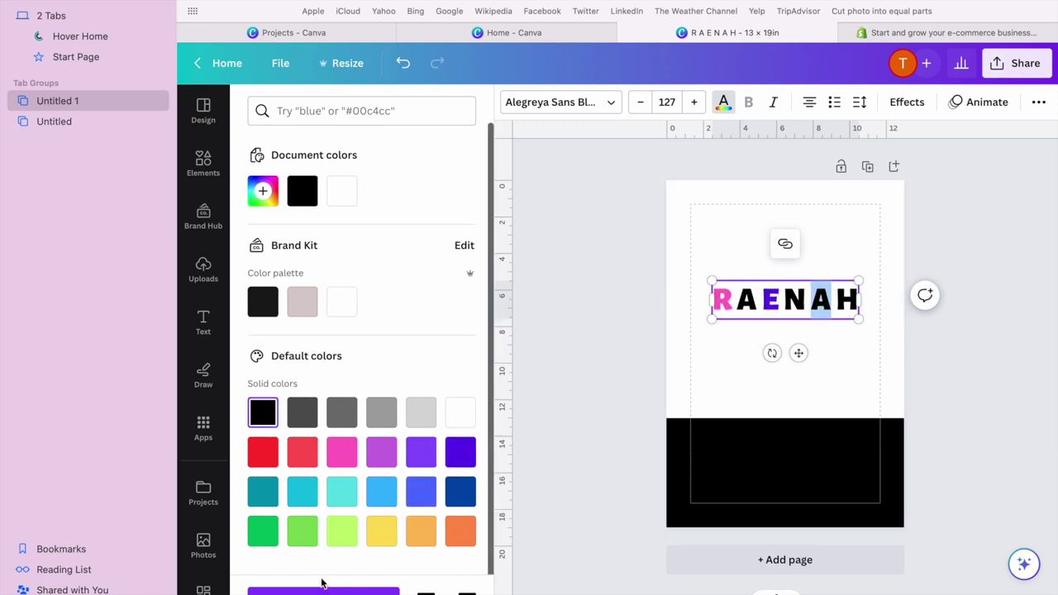
{"action": "left_click", "coordinate": [341, 531]}
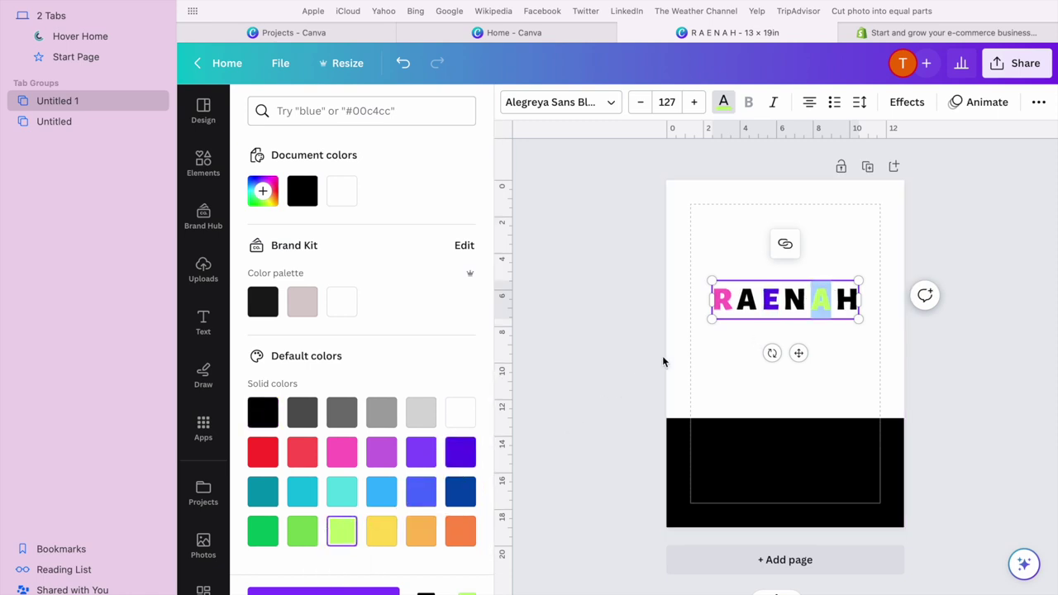
{"action": "left_click_drag", "start_coordinate": [755, 301], "coordinate": [733, 301]}
{"action": "left_click", "coordinate": [380, 530]}
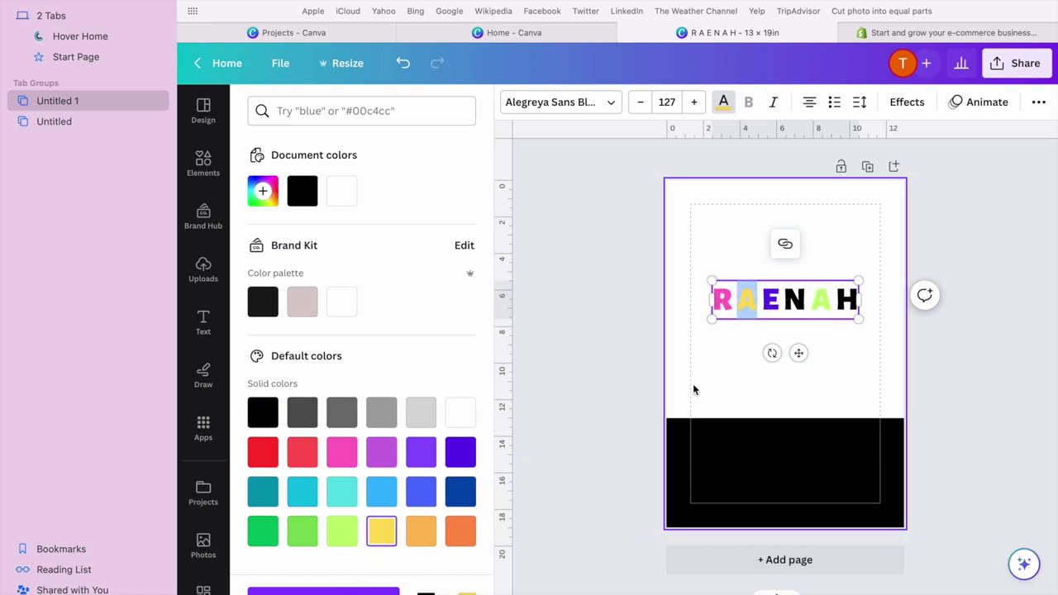
Step: Colour the H red and the N light blue, then deselect the heading
{"action": "left_click_drag", "start_coordinate": [840, 301], "coordinate": [860, 299]}
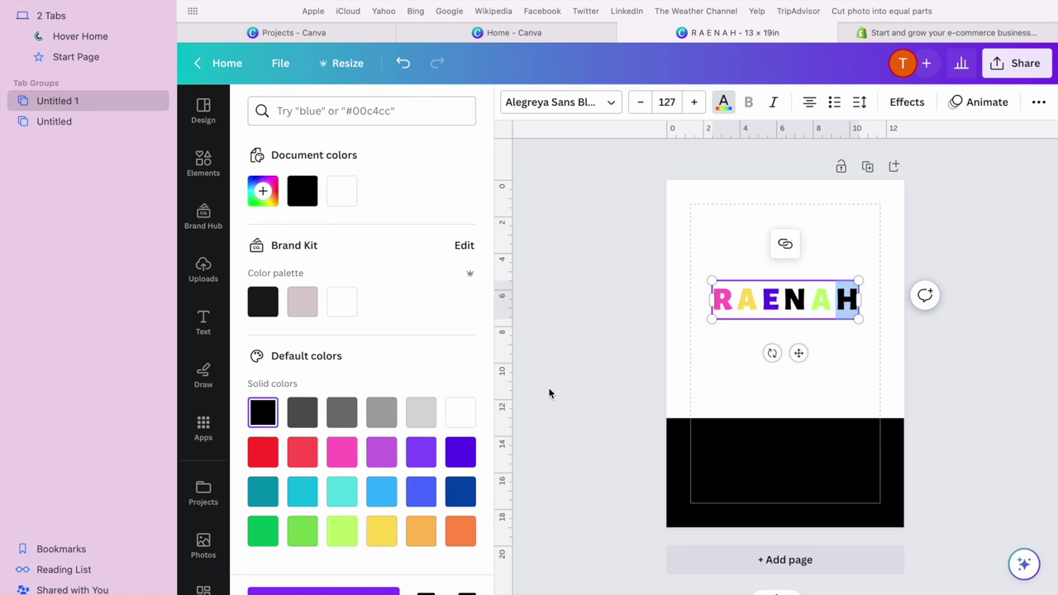
{"action": "left_click", "coordinate": [264, 456]}
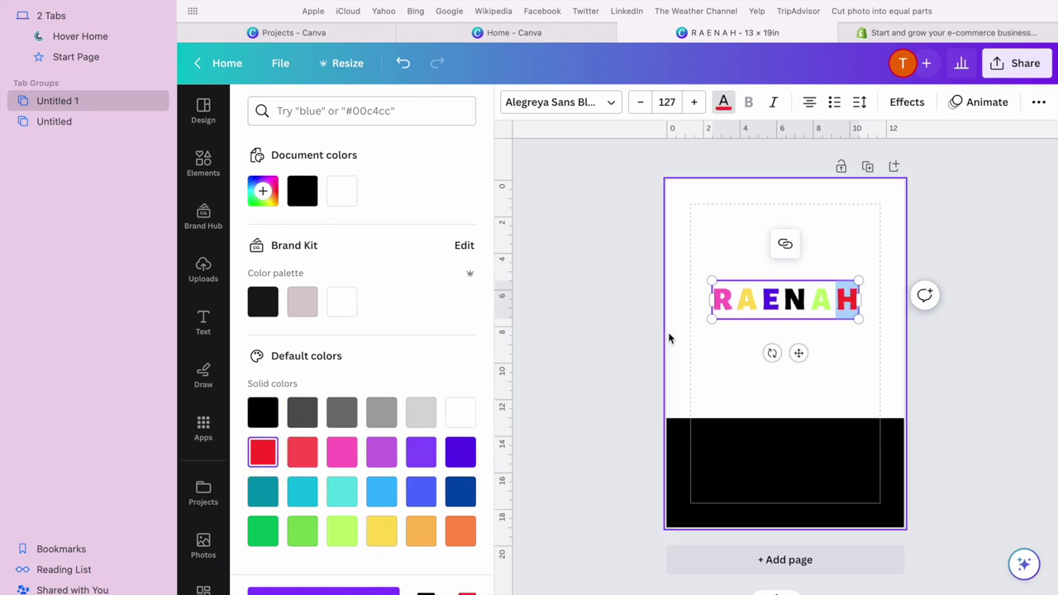
{"action": "left_click_drag", "start_coordinate": [809, 301], "coordinate": [783, 301]}
{"action": "left_click", "coordinate": [385, 492]}
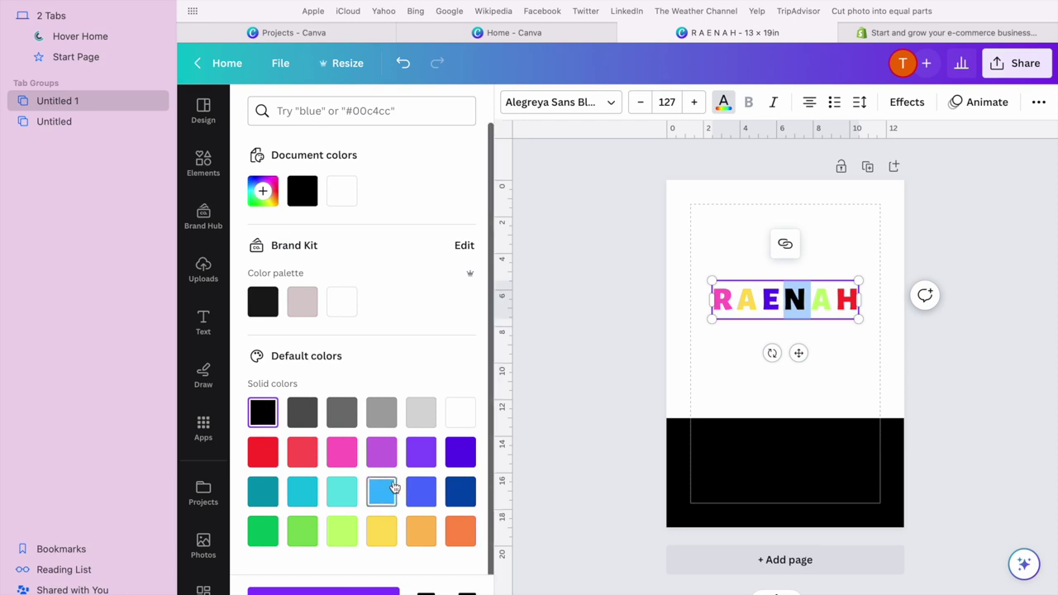
{"action": "left_click", "coordinate": [986, 238]}
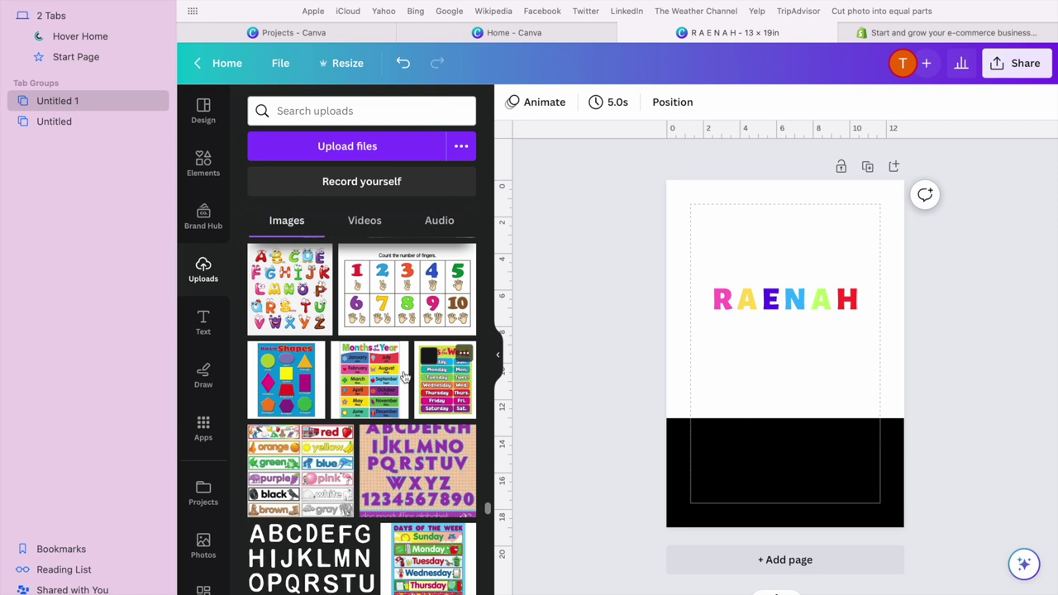
Step: Place the alphabet chart top-left at about 5.6×6.1 and the colours chart top-right at about 6×5.3
{"action": "scroll", "coordinate": [400, 479], "scroll_direction": "up", "scroll_amount": 2}
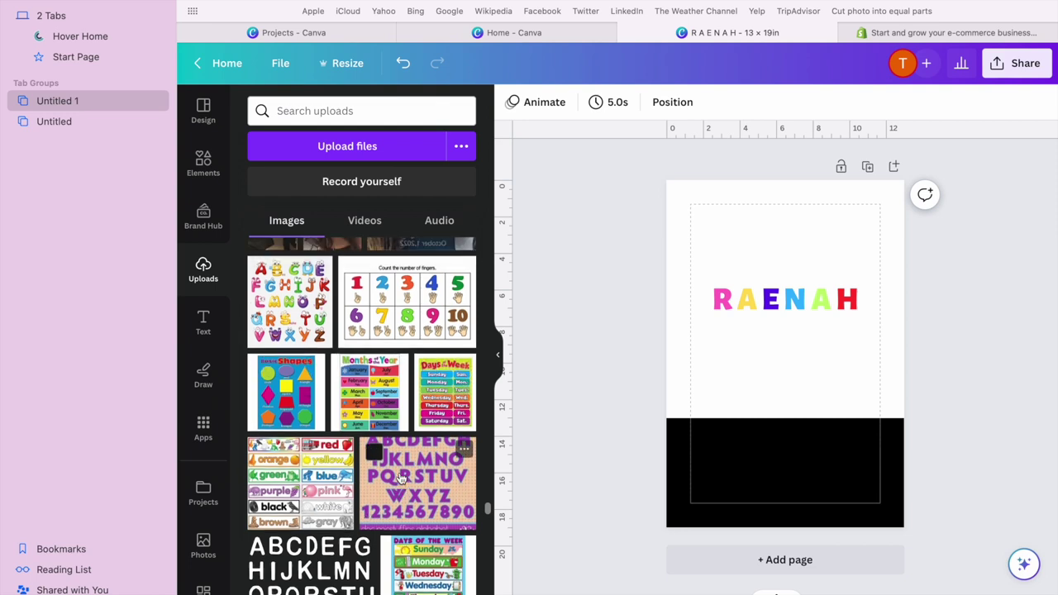
{"action": "left_click_drag", "start_coordinate": [289, 385], "coordinate": [718, 260]}
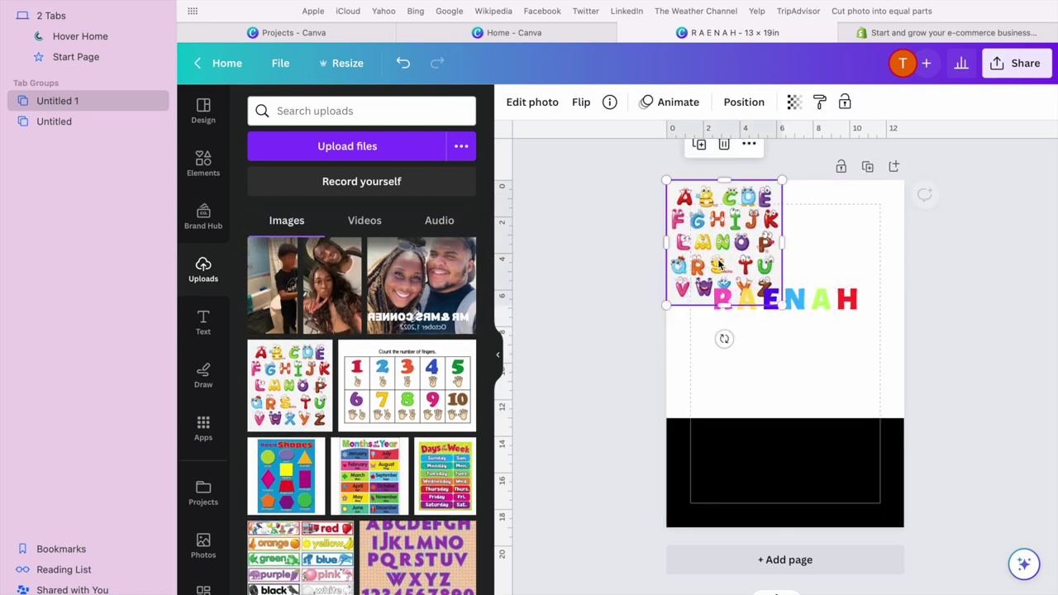
{"action": "left_click_drag", "start_coordinate": [782, 304], "coordinate": [755, 276]}
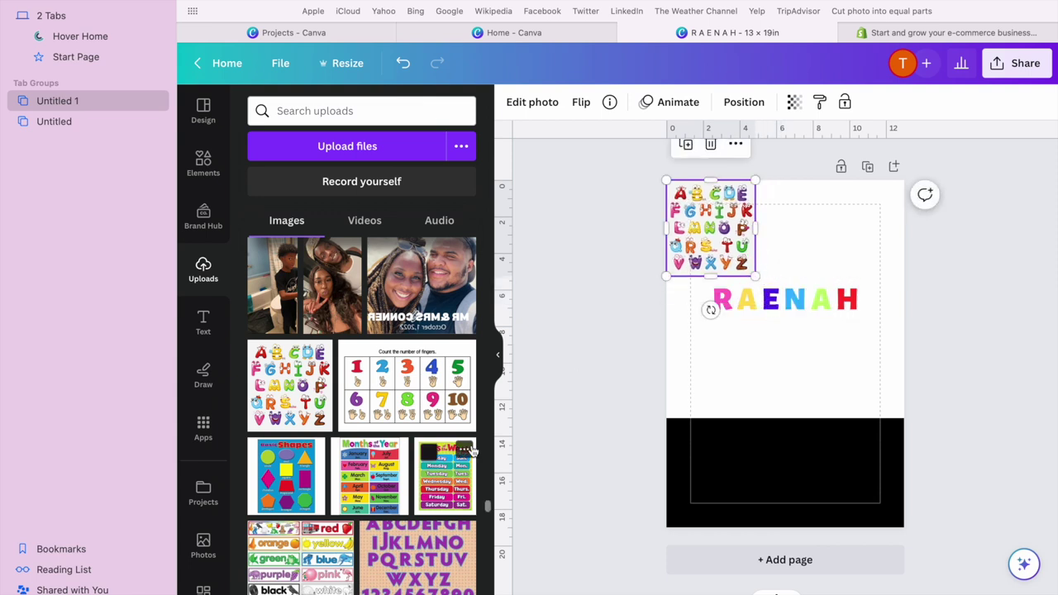
{"action": "scroll", "coordinate": [453, 506], "scroll_direction": "down", "scroll_amount": 1}
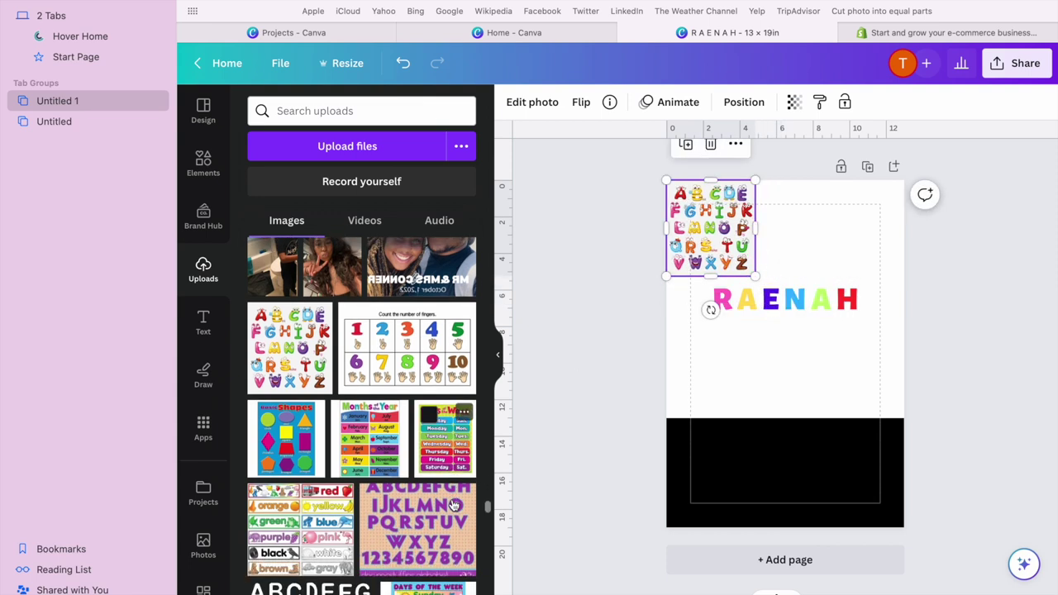
{"action": "left_click", "coordinate": [295, 537]}
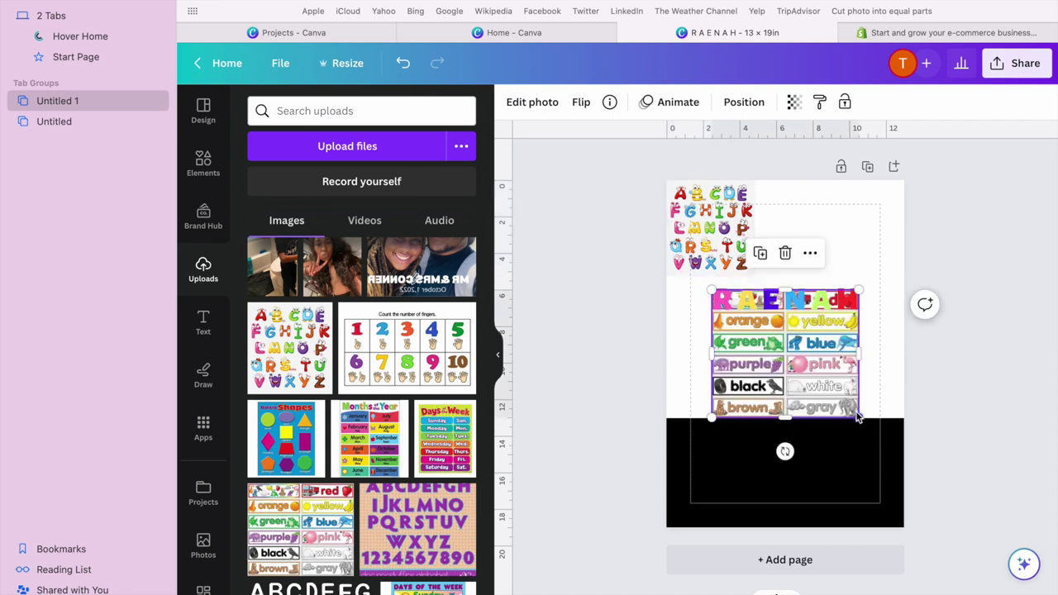
{"action": "left_click_drag", "start_coordinate": [857, 417], "coordinate": [857, 261]}
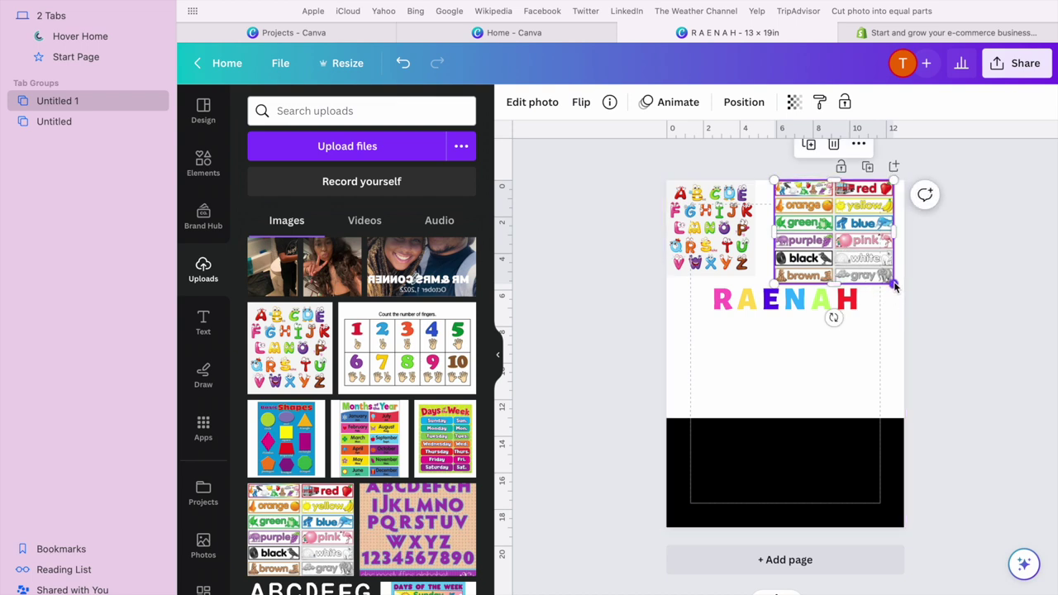
{"action": "left_click_drag", "start_coordinate": [893, 285], "coordinate": [879, 271]}
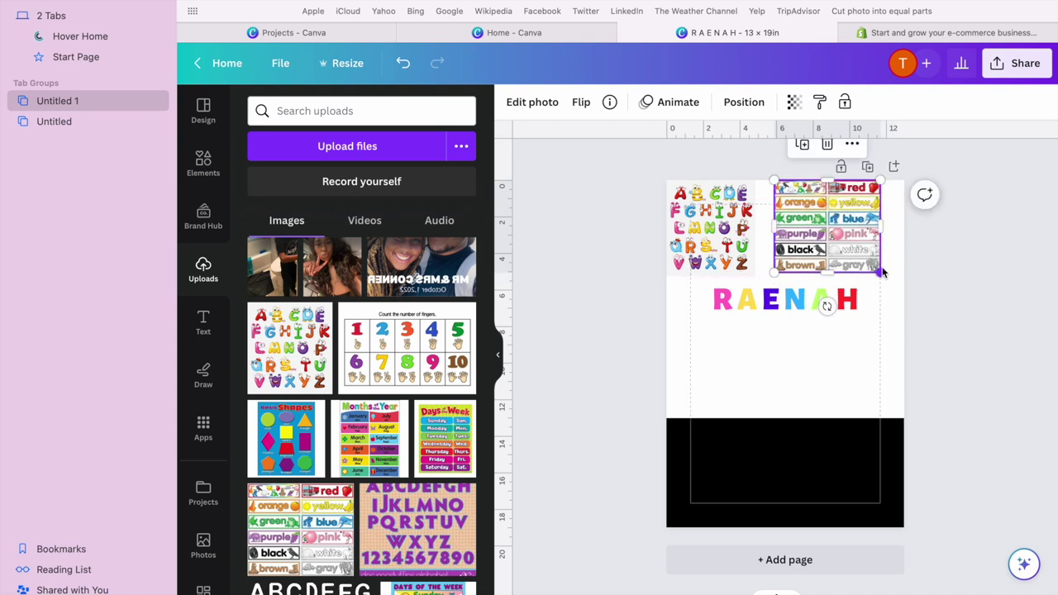
Step: Add the Days of the Week poster below the RAENAH title, then add the Basic Shapes poster
{"action": "scroll", "coordinate": [470, 449], "scroll_direction": "down", "scroll_amount": 3}
{"action": "scroll", "coordinate": [470, 448], "scroll_direction": "up", "scroll_amount": 8}
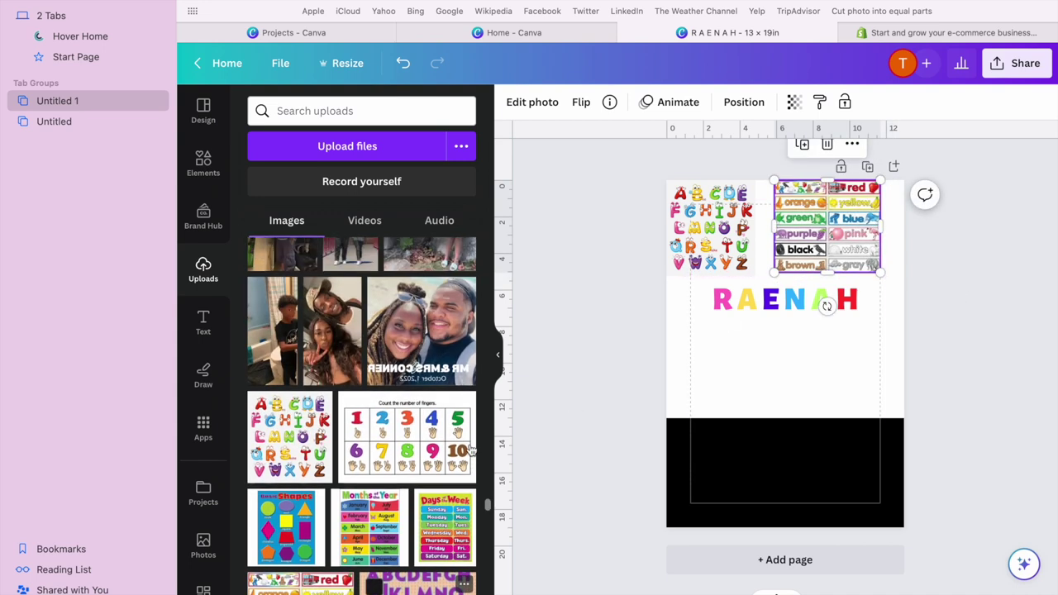
{"action": "scroll", "coordinate": [470, 449], "scroll_direction": "down", "scroll_amount": 2}
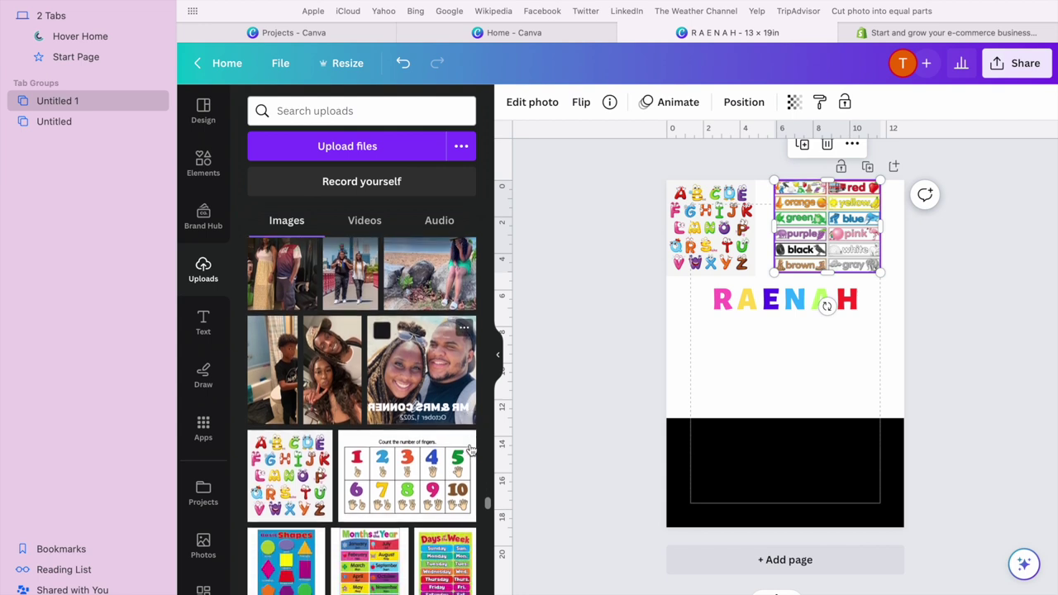
{"action": "scroll", "coordinate": [469, 447], "scroll_direction": "down", "scroll_amount": 5}
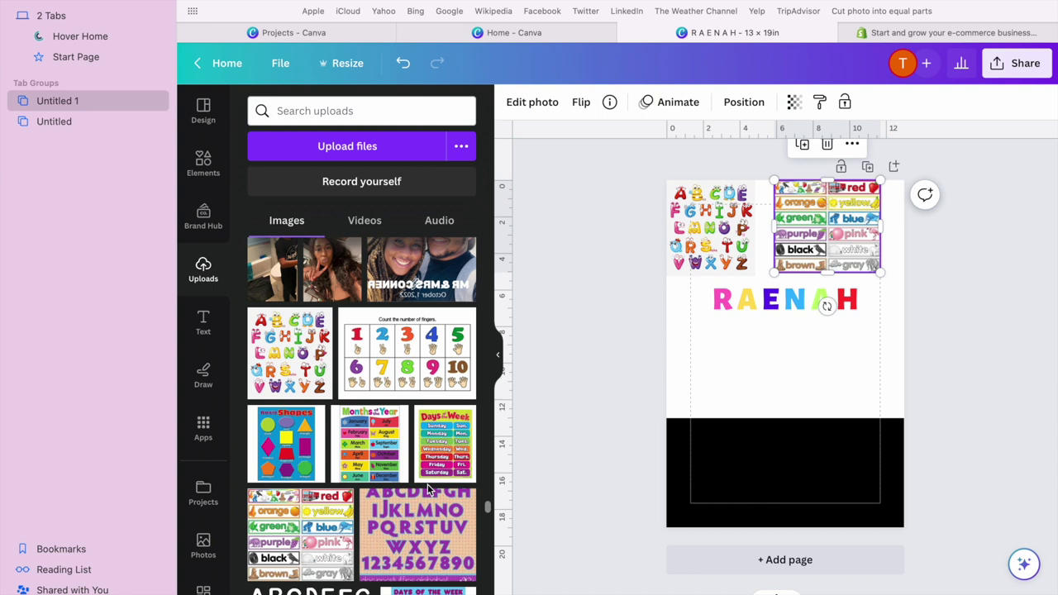
{"action": "scroll", "coordinate": [428, 485], "scroll_direction": "down", "scroll_amount": 1}
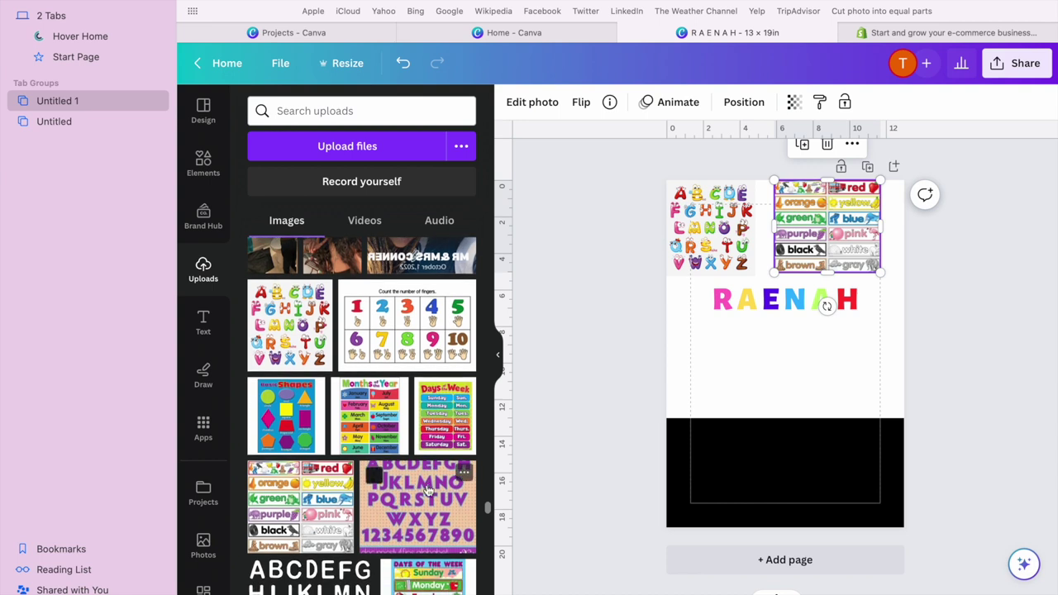
{"action": "left_click", "coordinate": [428, 575]}
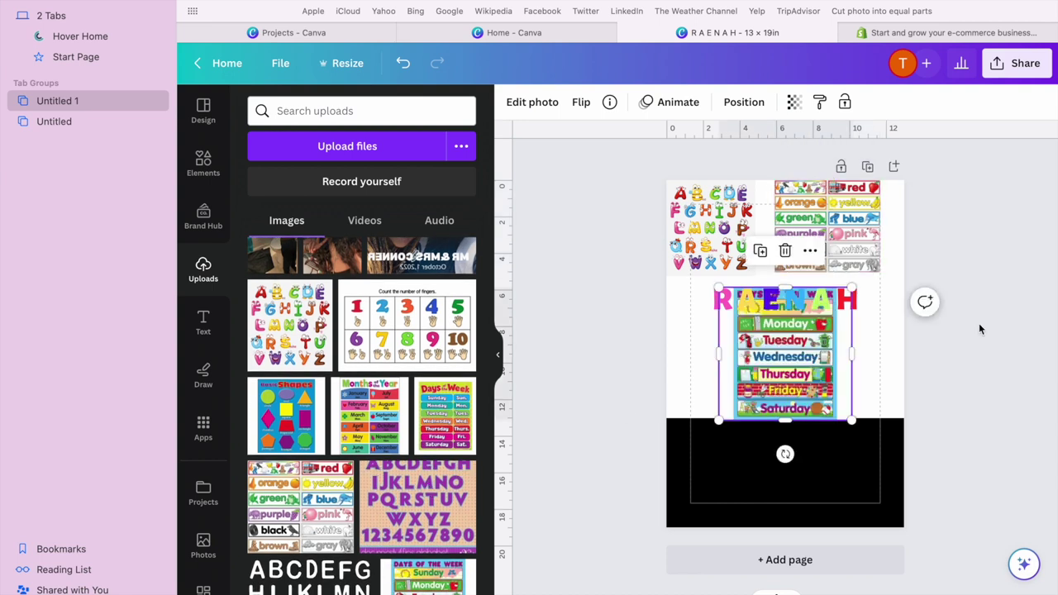
{"action": "left_click_drag", "start_coordinate": [849, 421], "coordinate": [790, 382]}
{"action": "left_click_drag", "start_coordinate": [788, 323], "coordinate": [737, 363]}
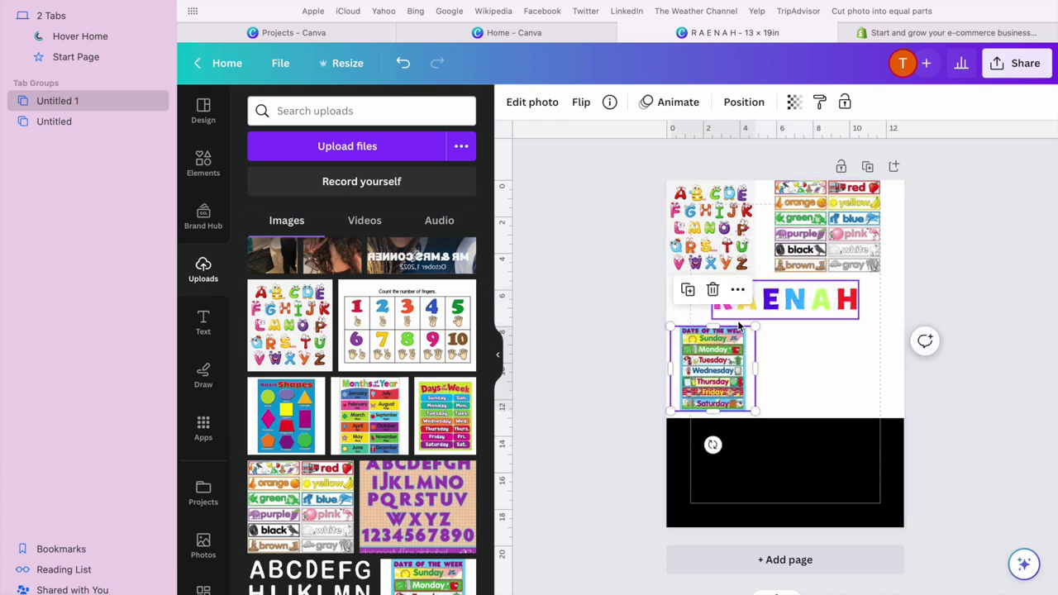
{"action": "left_click_drag", "start_coordinate": [756, 326], "coordinate": [762, 320]}
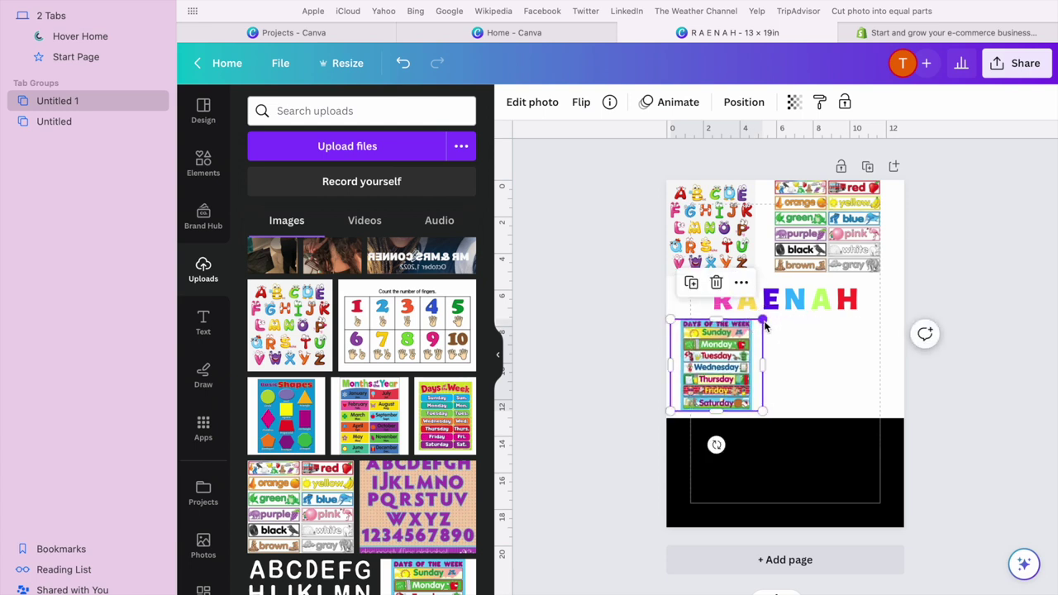
{"action": "left_click", "coordinate": [289, 424]}
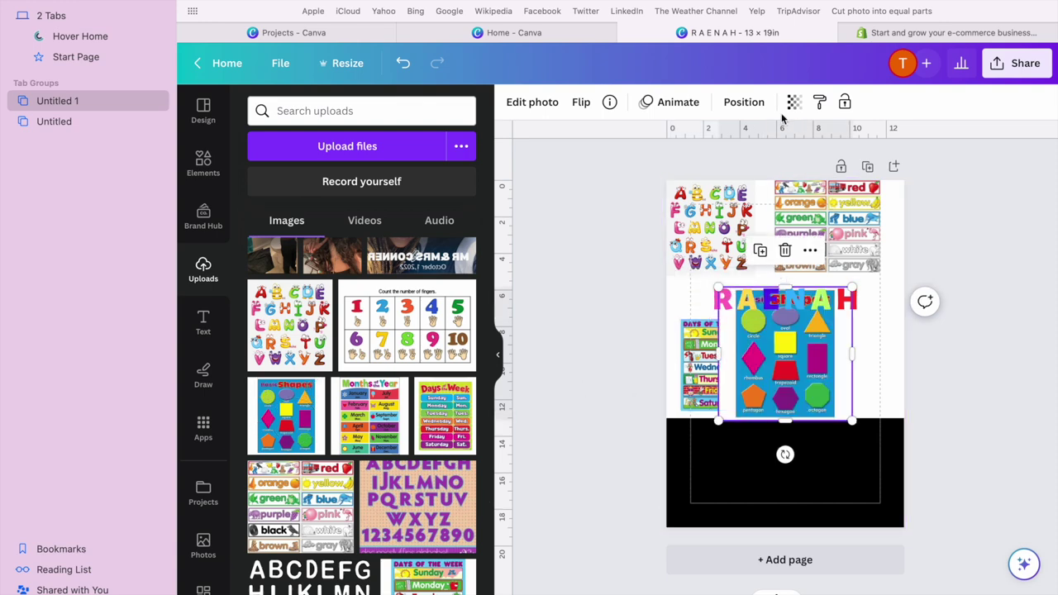
Step: Crop the sides of the Basic Shapes poster, move it to the right edge and shrink it slightly
{"action": "left_click", "coordinate": [541, 105]}
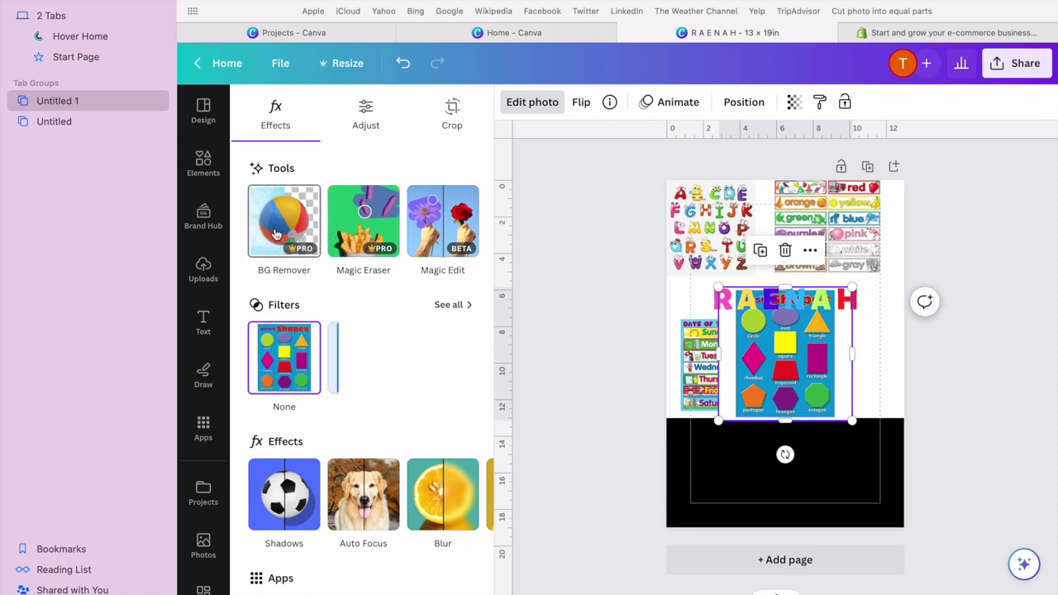
{"action": "left_click", "coordinate": [450, 110]}
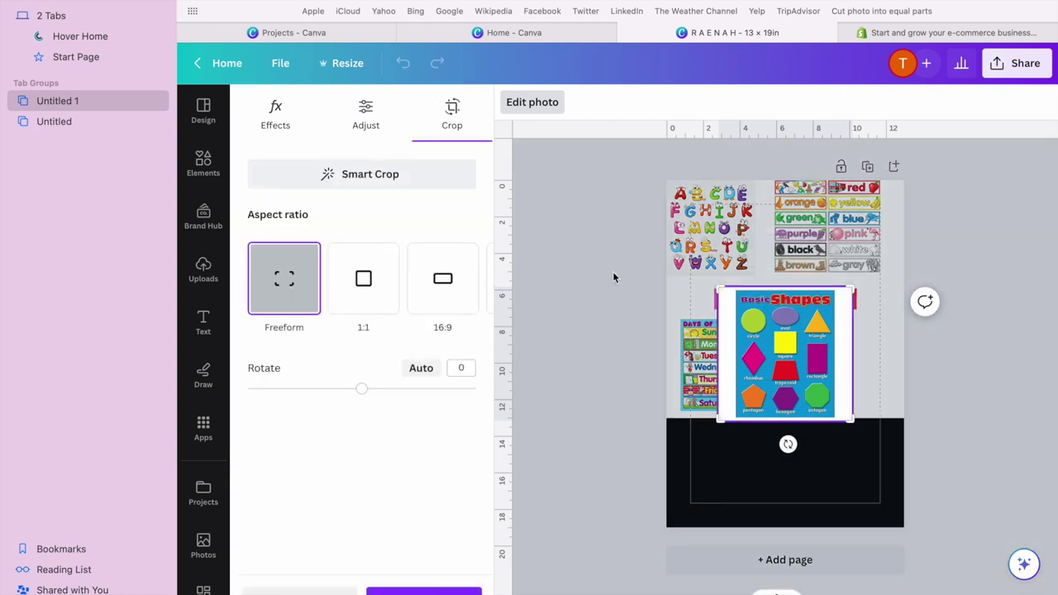
{"action": "left_click_drag", "start_coordinate": [715, 428], "coordinate": [735, 423]}
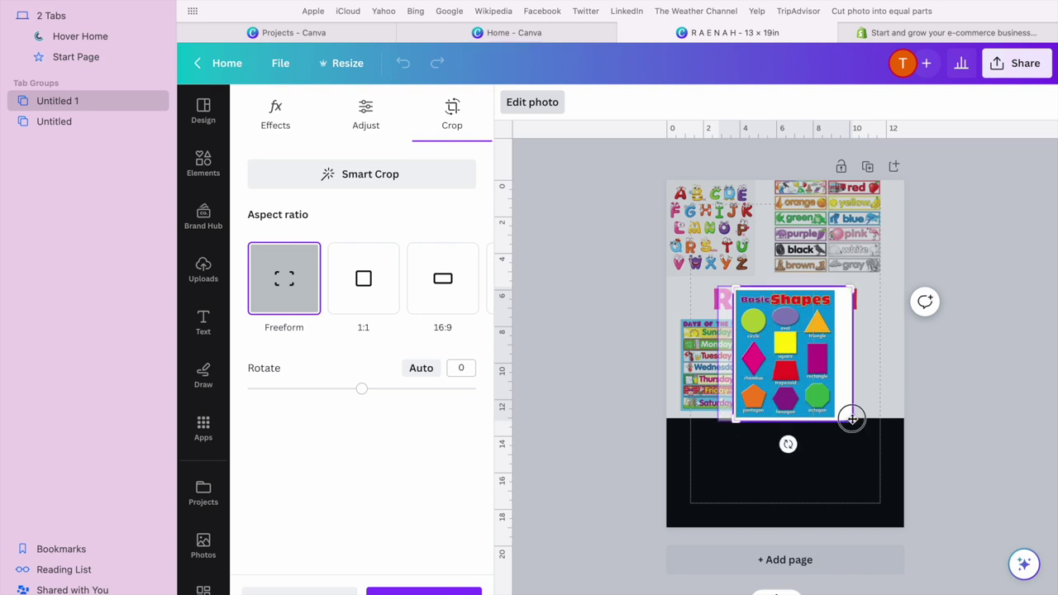
{"action": "left_click_drag", "start_coordinate": [852, 419], "coordinate": [837, 419]}
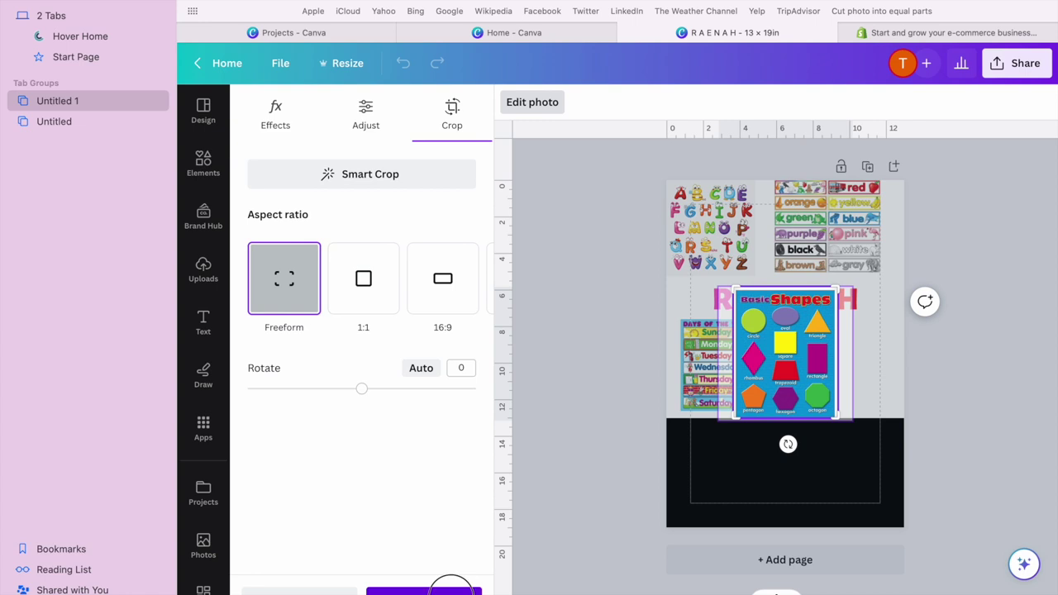
{"action": "left_click", "coordinate": [452, 588]}
{"action": "left_click_drag", "start_coordinate": [804, 339], "coordinate": [865, 338]}
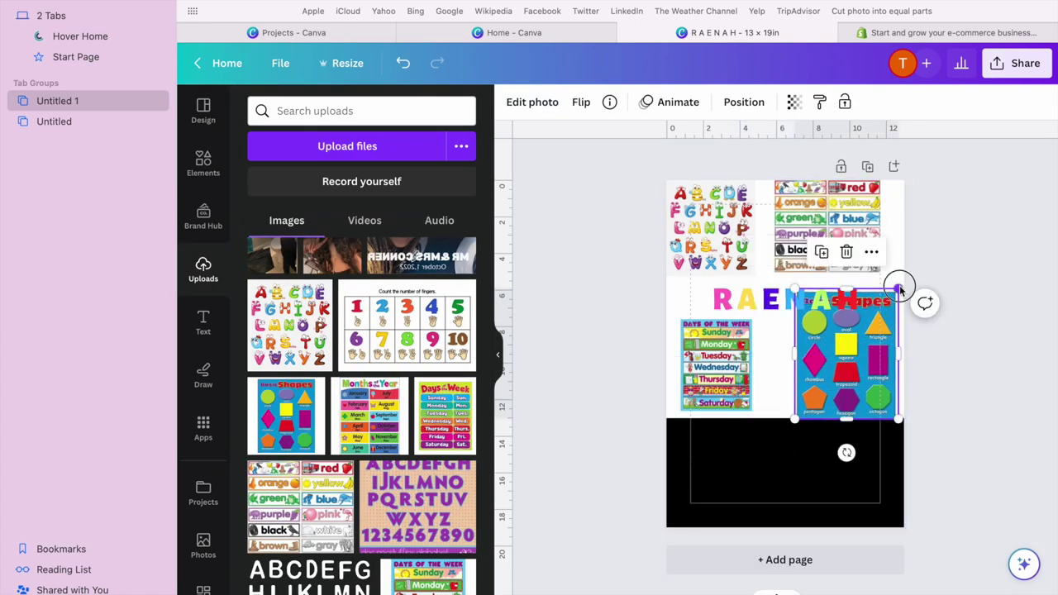
{"action": "left_click_drag", "start_coordinate": [899, 289], "coordinate": [859, 349]}
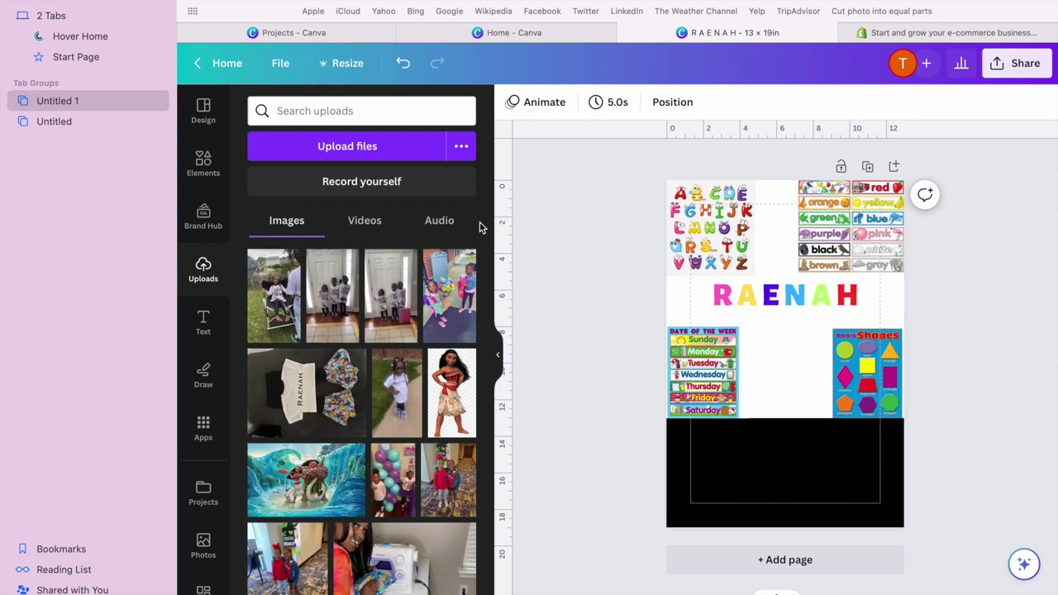
Step: Add the balloon photo, remove its background, crop it to the girl and centre it between the charts
{"action": "left_click", "coordinate": [454, 289]}
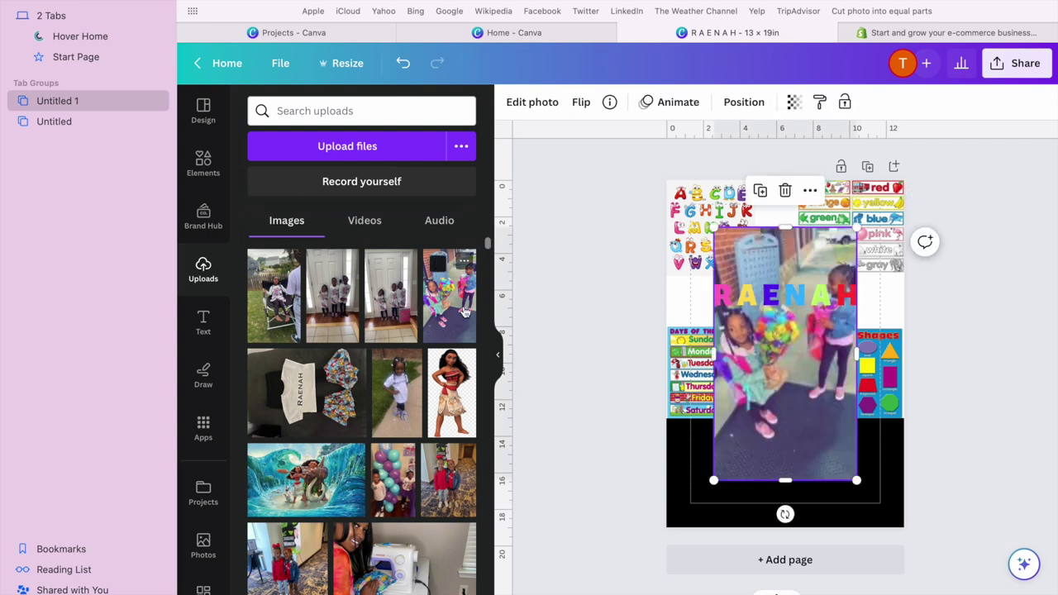
{"action": "left_click", "coordinate": [532, 103]}
{"action": "left_click", "coordinate": [285, 216]}
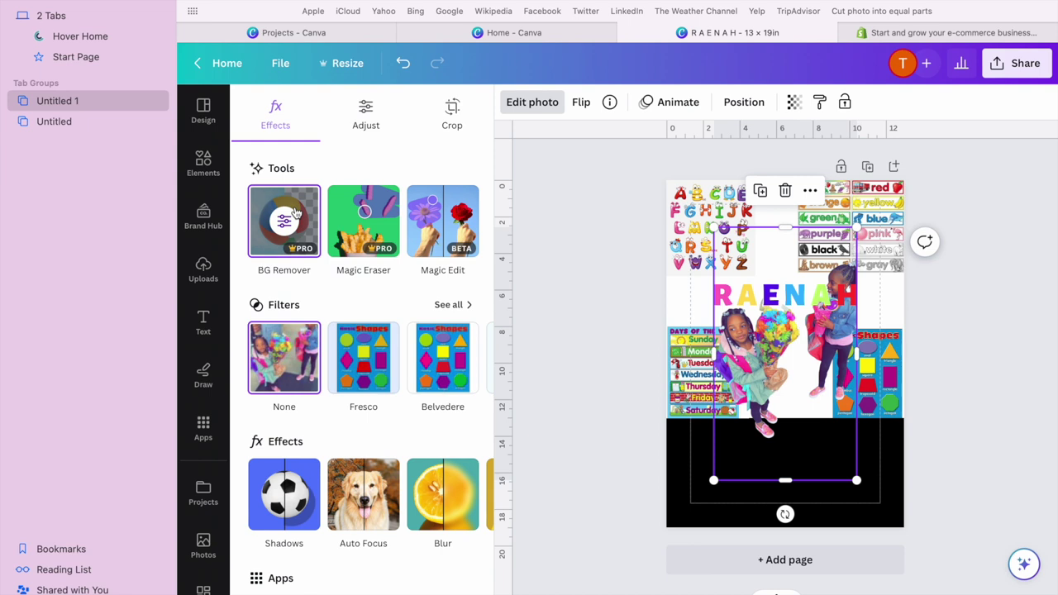
{"action": "double_click", "coordinate": [744, 371]}
{"action": "left_click_drag", "start_coordinate": [856, 479], "coordinate": [799, 443]}
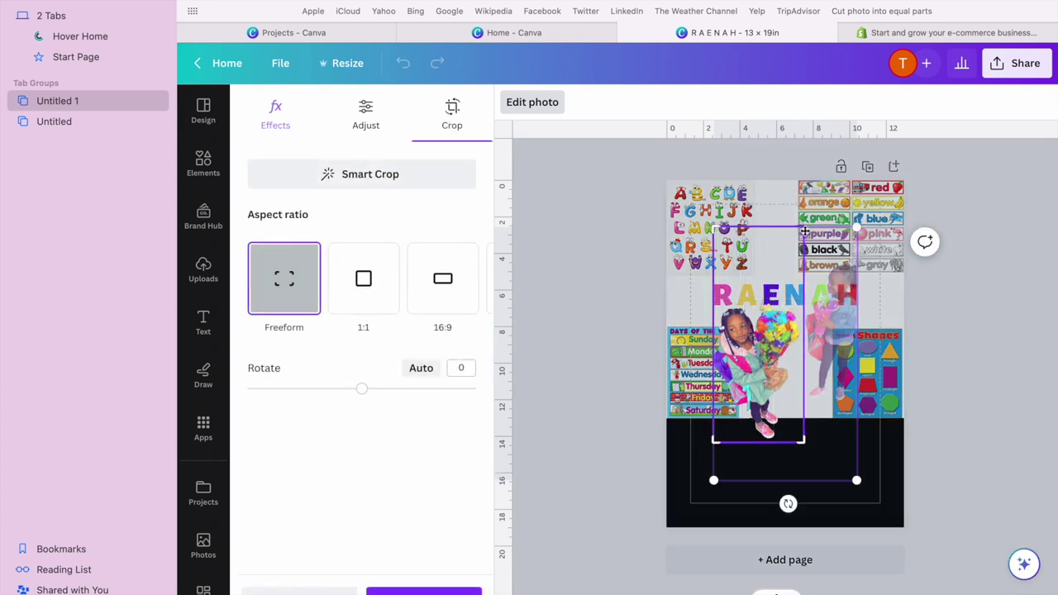
{"action": "left_click_drag", "start_coordinate": [800, 228], "coordinate": [799, 301]}
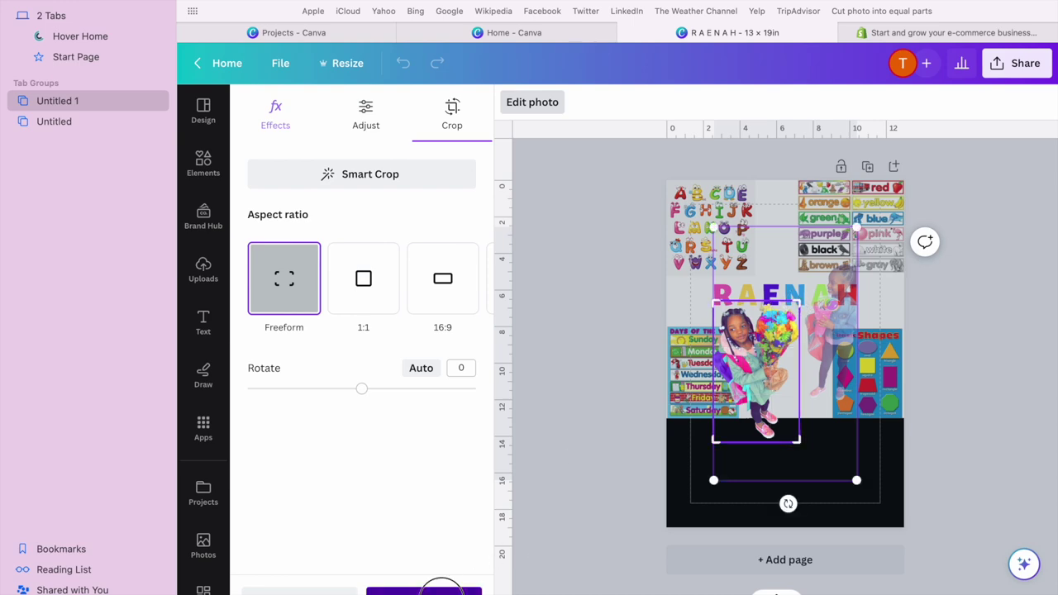
{"action": "left_click", "coordinate": [442, 589]}
{"action": "left_click_drag", "start_coordinate": [799, 442], "coordinate": [780, 372]}
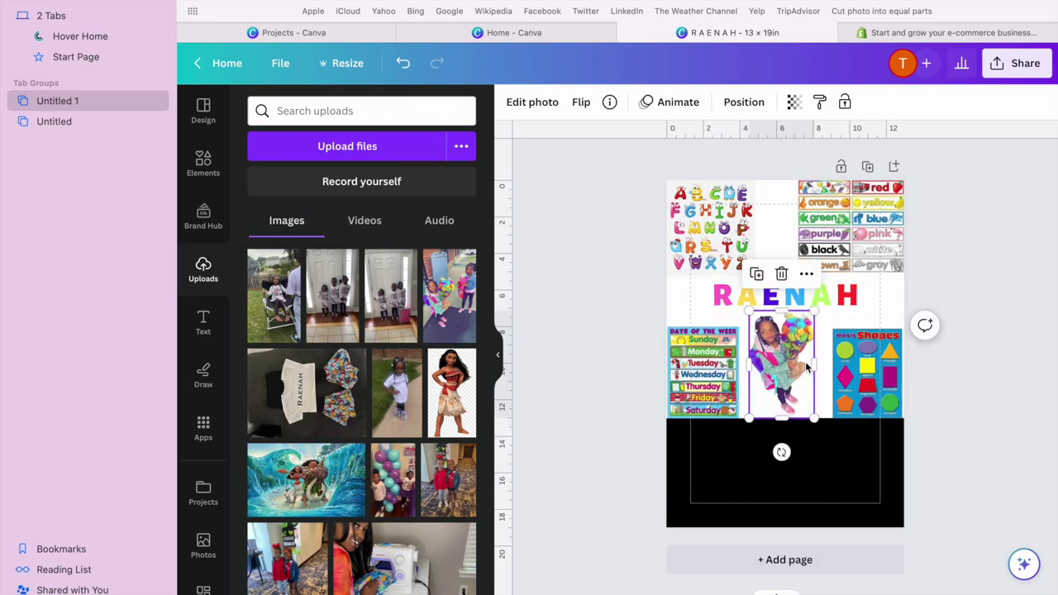
{"action": "left_click", "coordinate": [987, 286]}
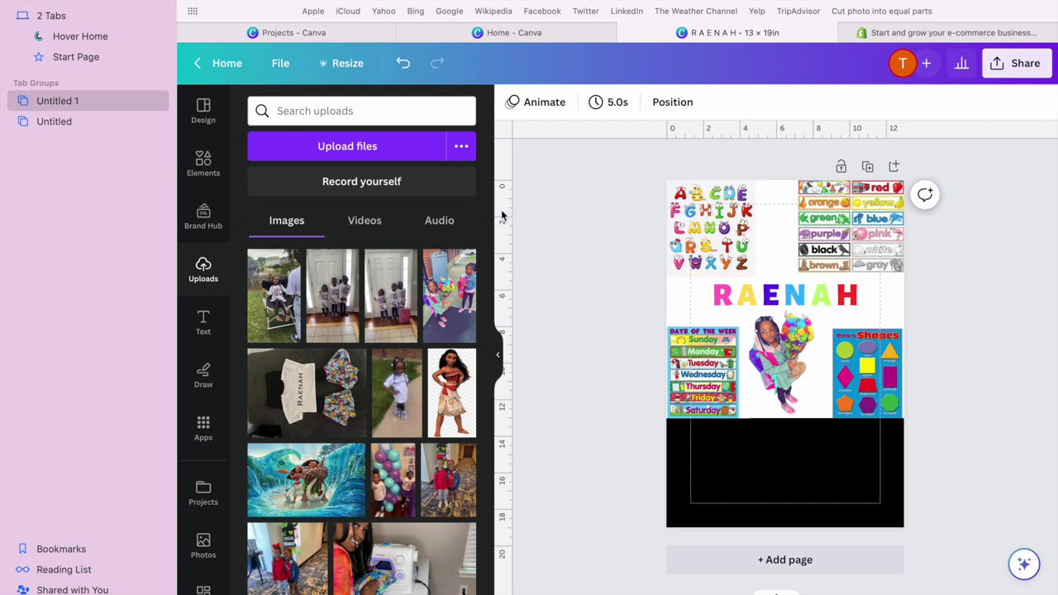
Step: Nudge RAENAH up slightly and add a new heading reading FEBRUARY 15TH
{"action": "left_click", "coordinate": [759, 293]}
{"action": "left_click_drag", "start_coordinate": [785, 295], "coordinate": [785, 290]}
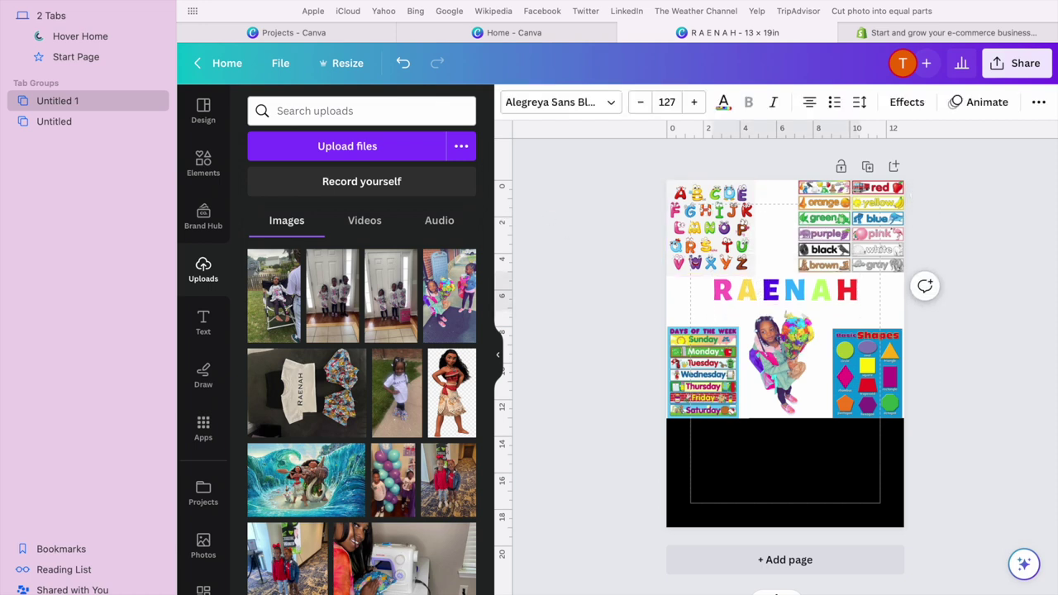
{"action": "left_click", "coordinate": [781, 364]}
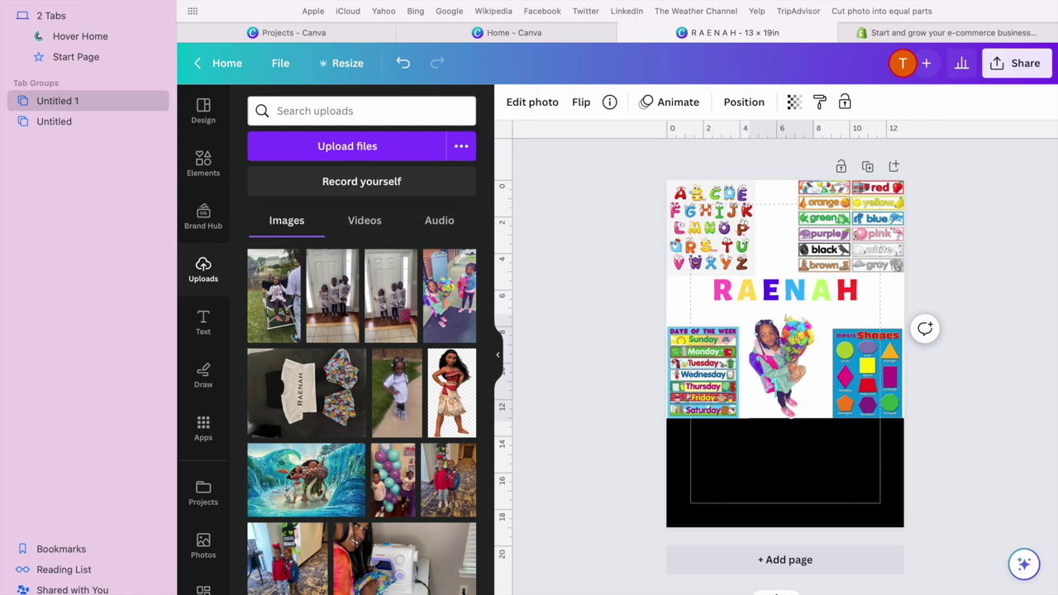
{"action": "key", "text": "t"}
{"action": "left_click", "coordinate": [418, 294]}
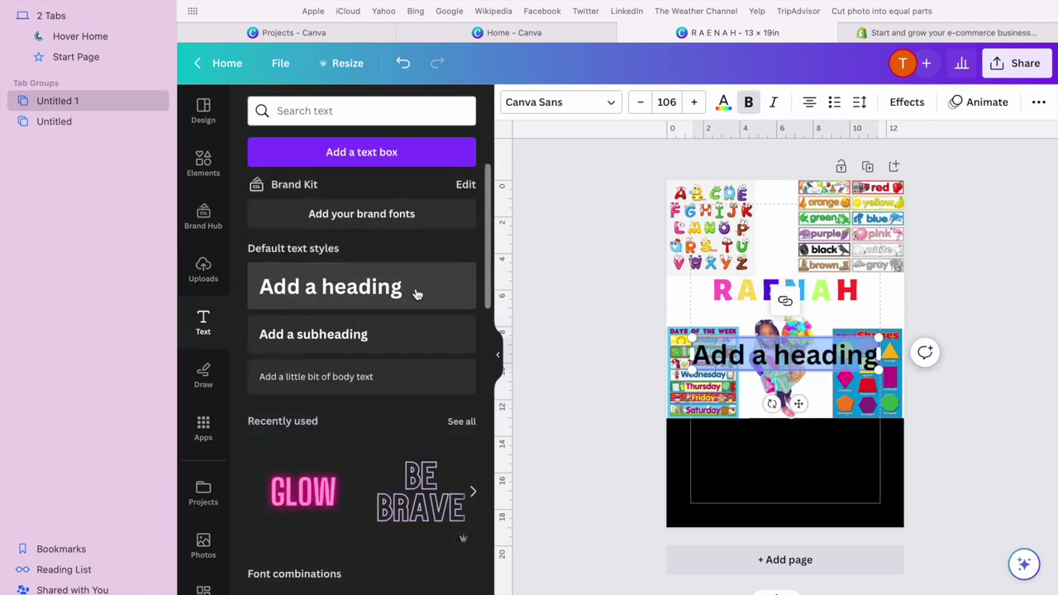
{"action": "type", "text": "AGE"}
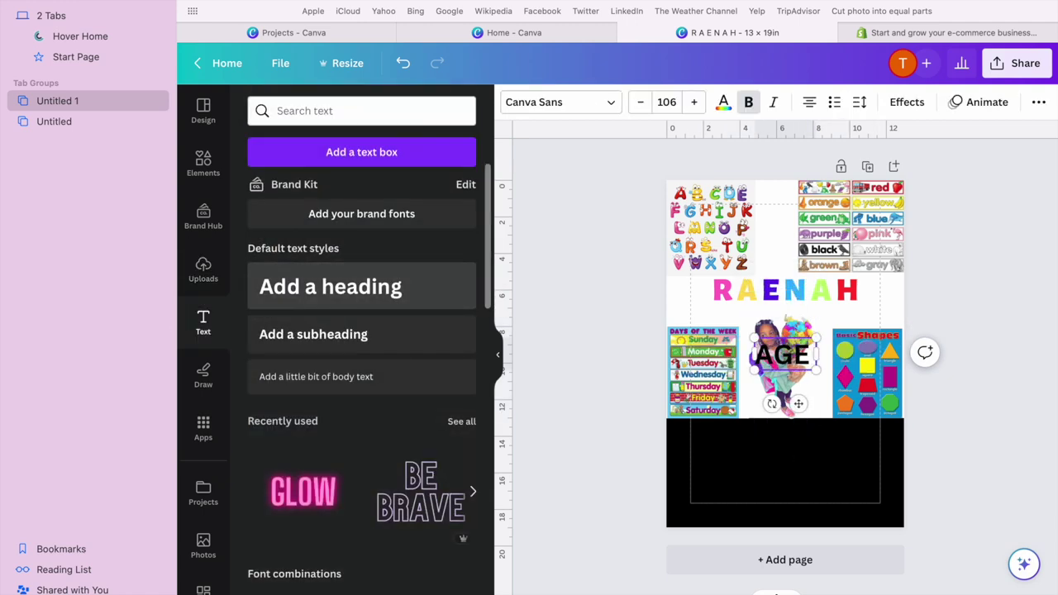
{"action": "key", "text": "BackSpace"}
{"action": "key", "text": "BackSpace"}
{"action": "key", "text": "BackSpace"}
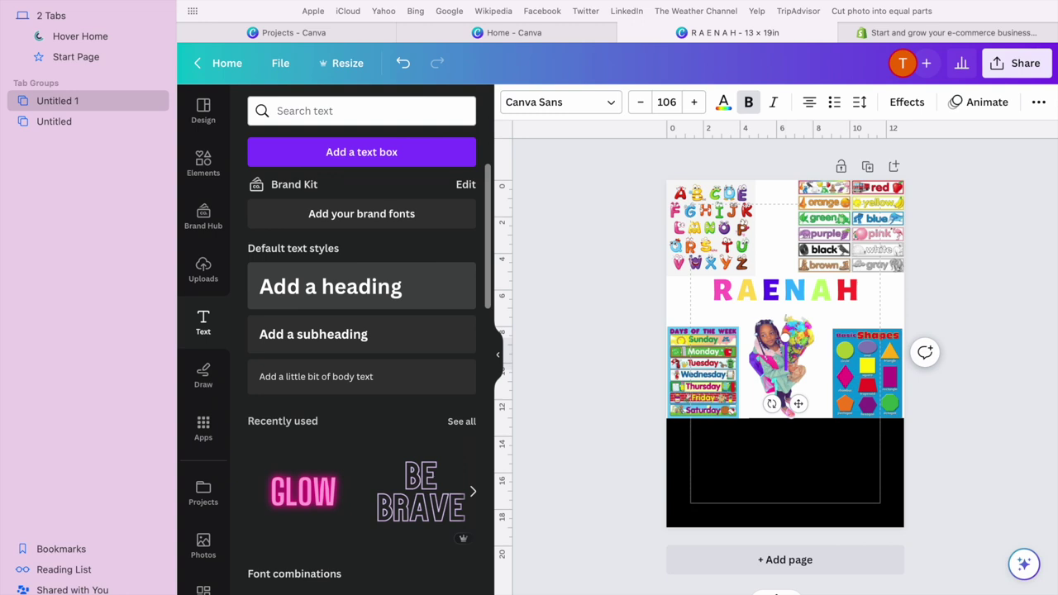
{"action": "type", "text": "FEBRUA"}
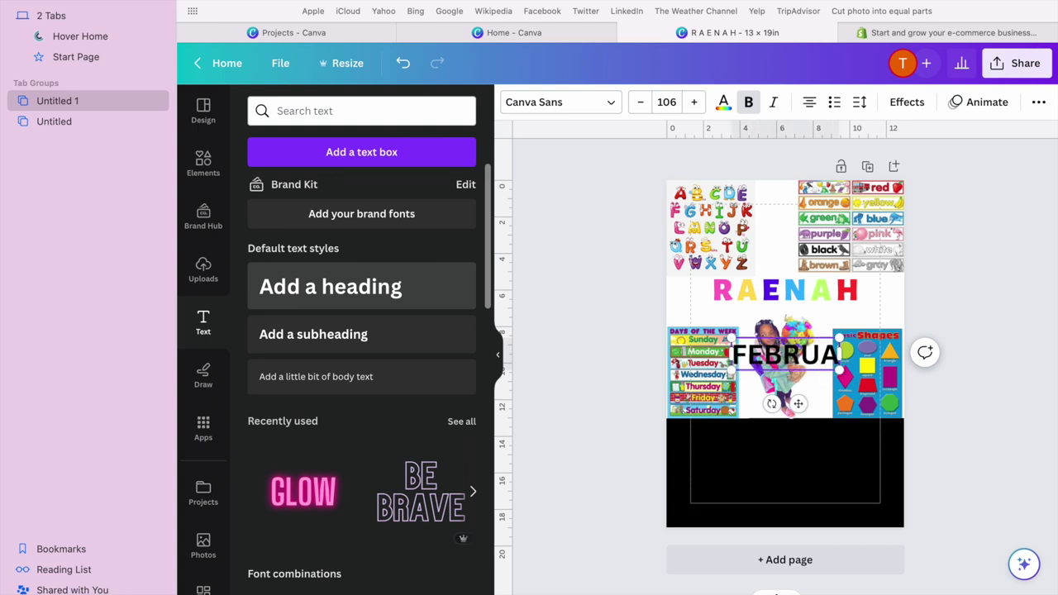
{"action": "type", "text": "RY 15TH"}
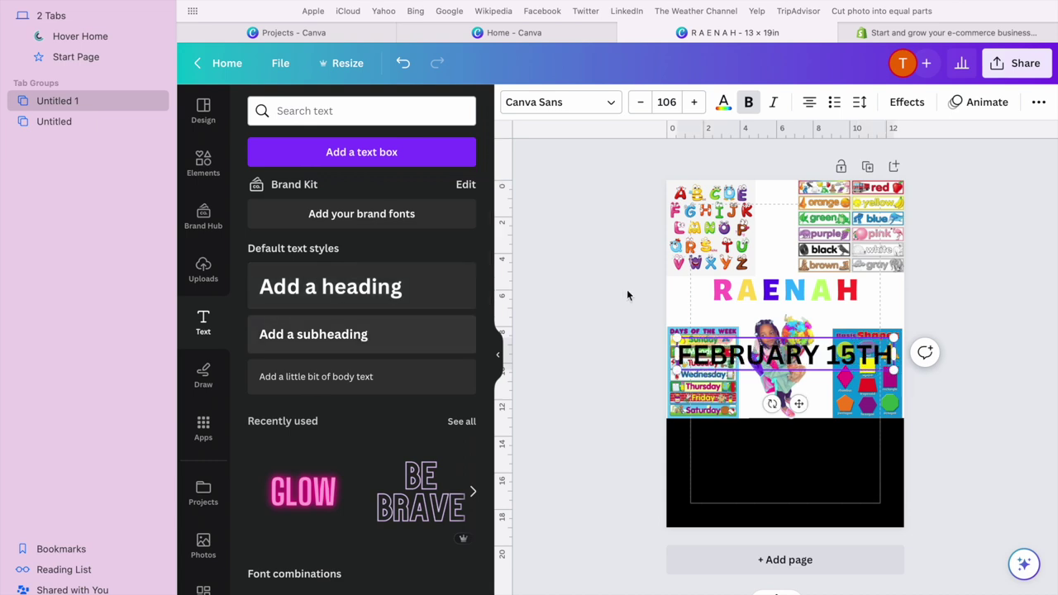
Step: Shrink the FEBRUARY 15TH text, move it just below RAENAH and colour it pink
{"action": "left_click_drag", "start_coordinate": [891, 373], "coordinate": [778, 340]}
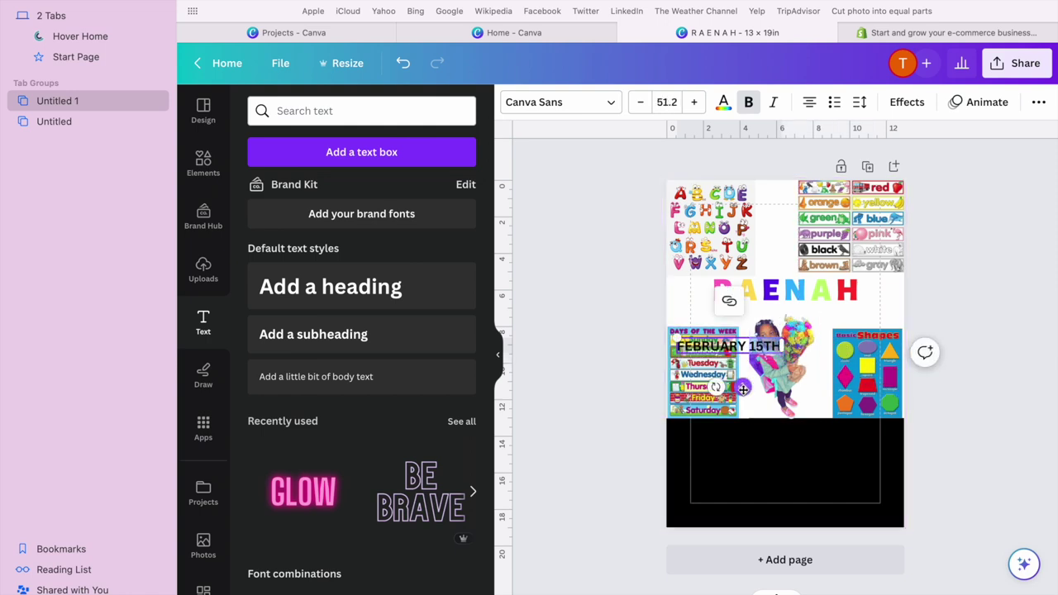
{"action": "left_click_drag", "start_coordinate": [742, 386], "coordinate": [807, 355]}
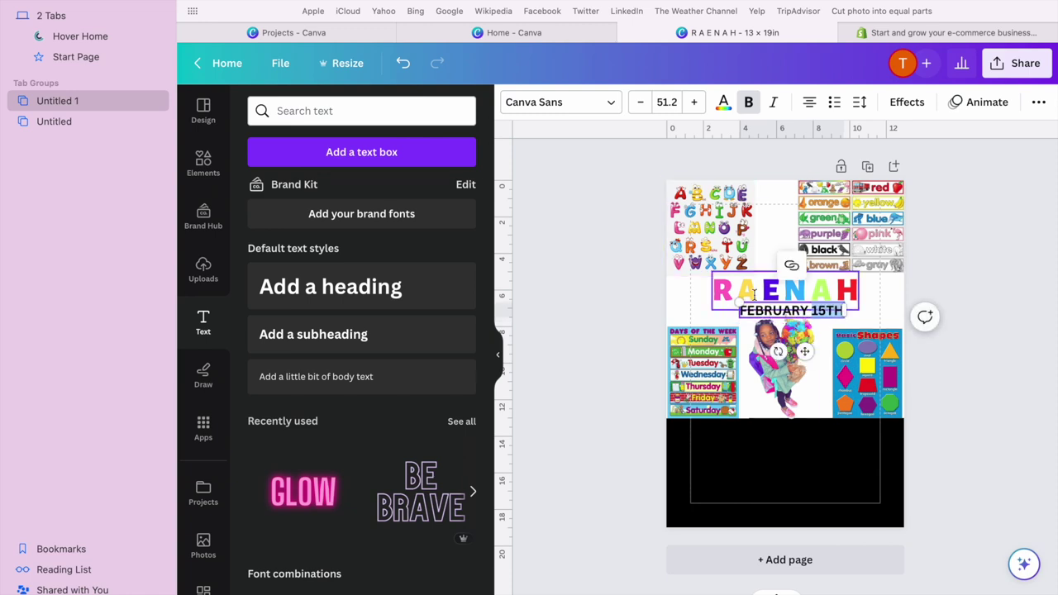
{"action": "double_click", "coordinate": [774, 312]}
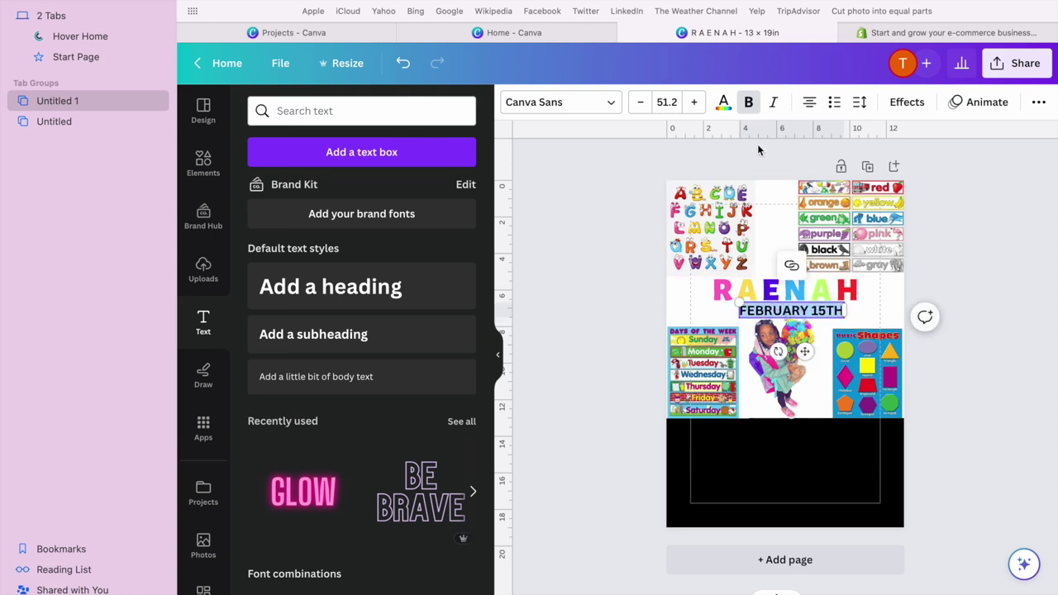
{"action": "left_click", "coordinate": [723, 102]}
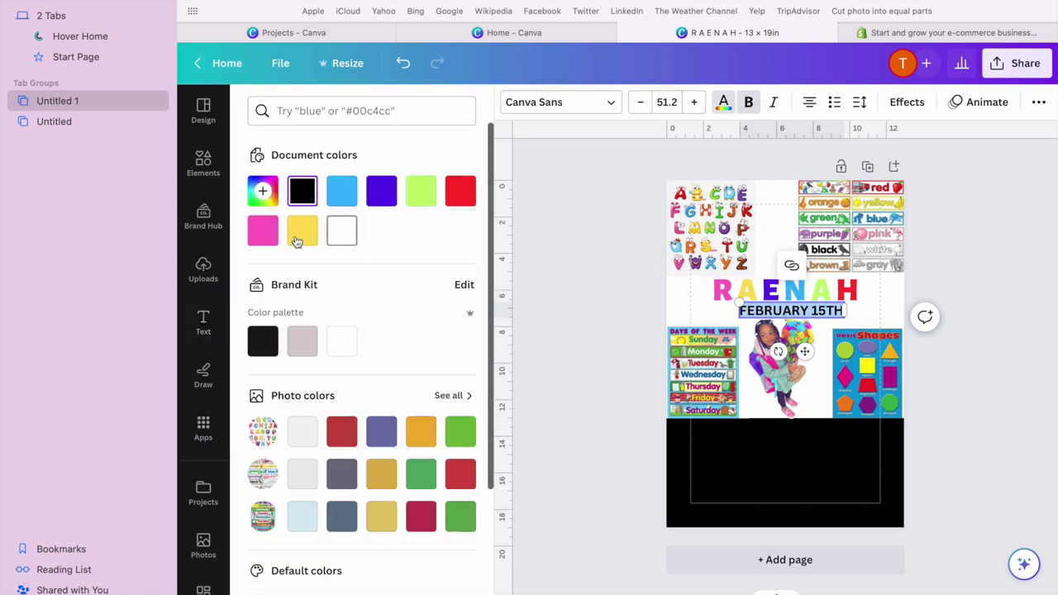
{"action": "left_click", "coordinate": [263, 230]}
{"action": "left_click", "coordinate": [1001, 256]}
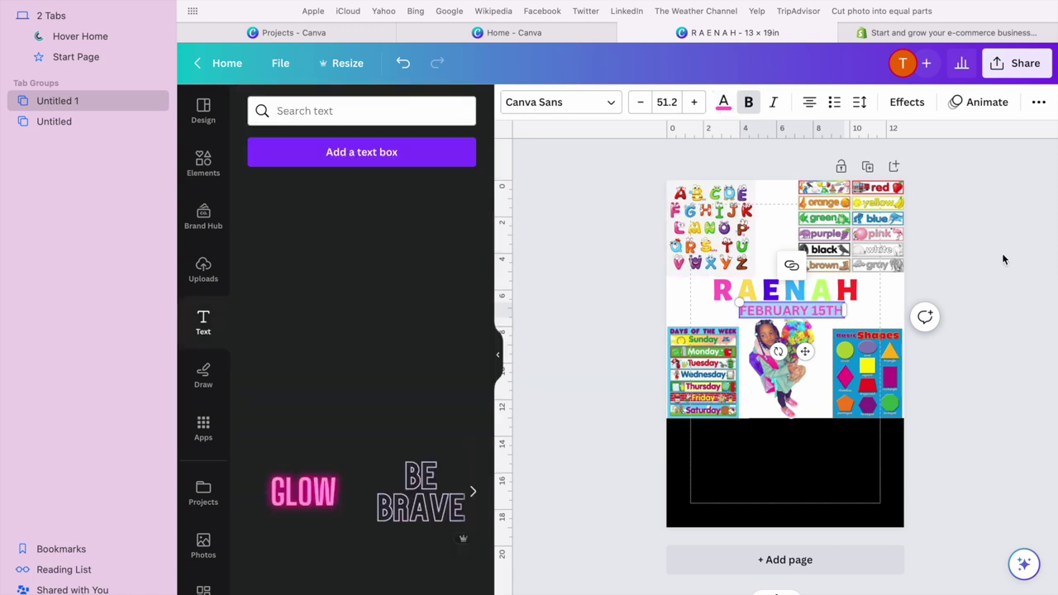
{"action": "left_click", "coordinate": [1001, 255]}
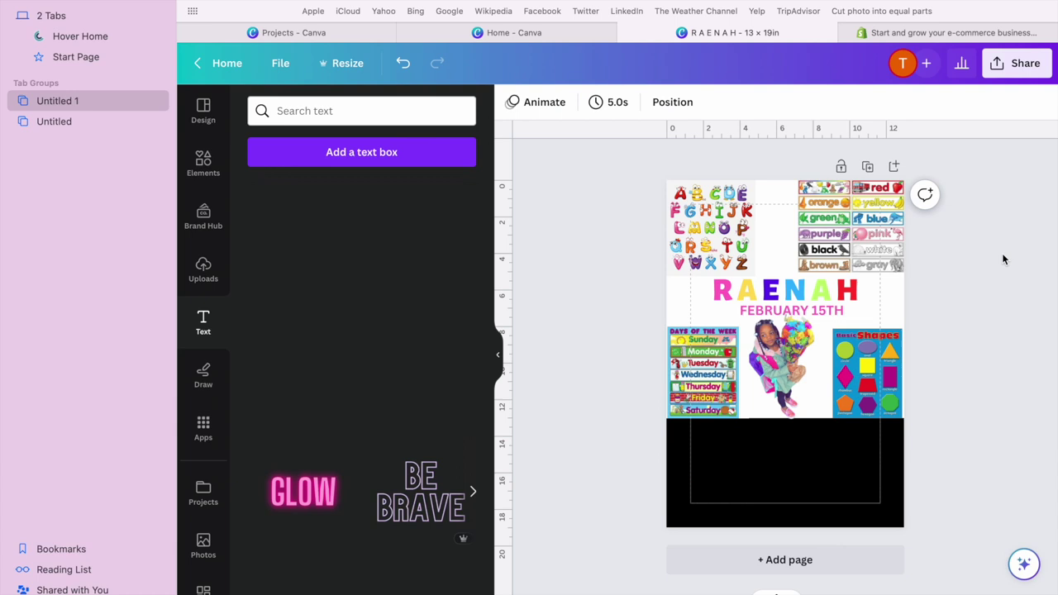
{"action": "key", "text": "Tab"}
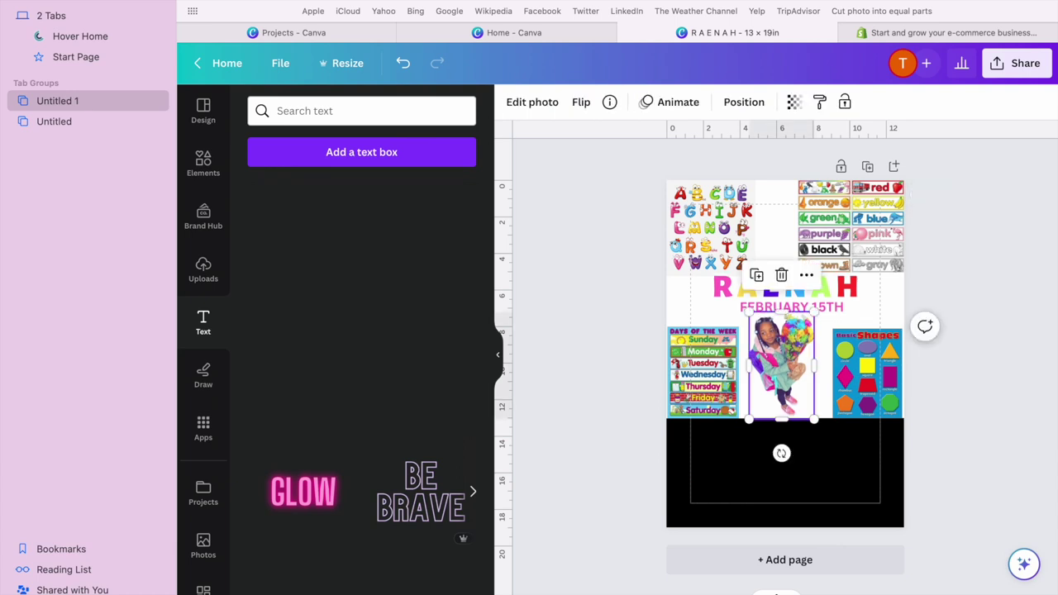
{"action": "left_click", "coordinate": [965, 278]}
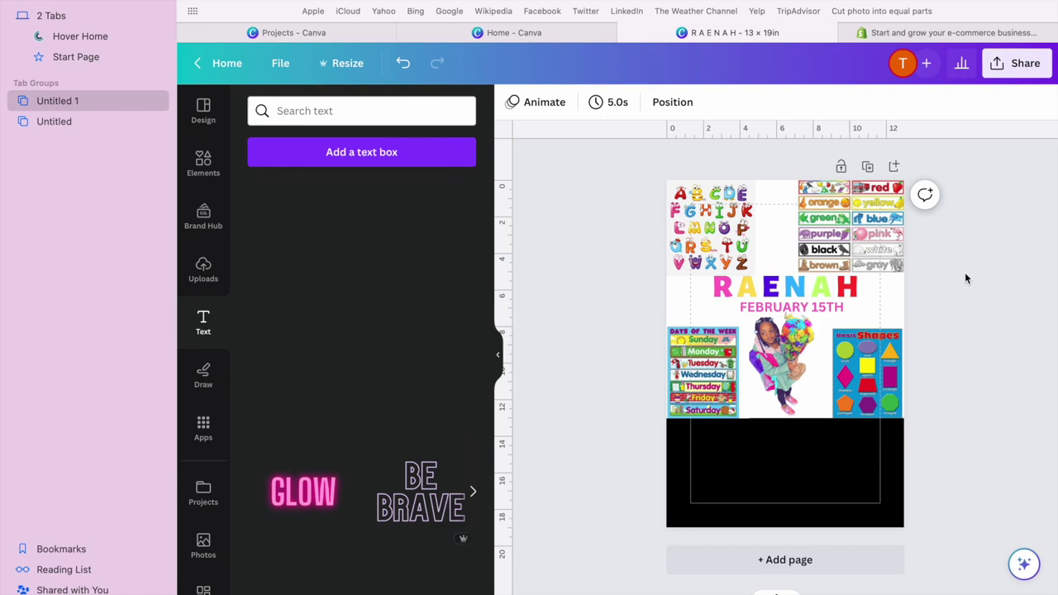
{"action": "left_click", "coordinate": [850, 473]}
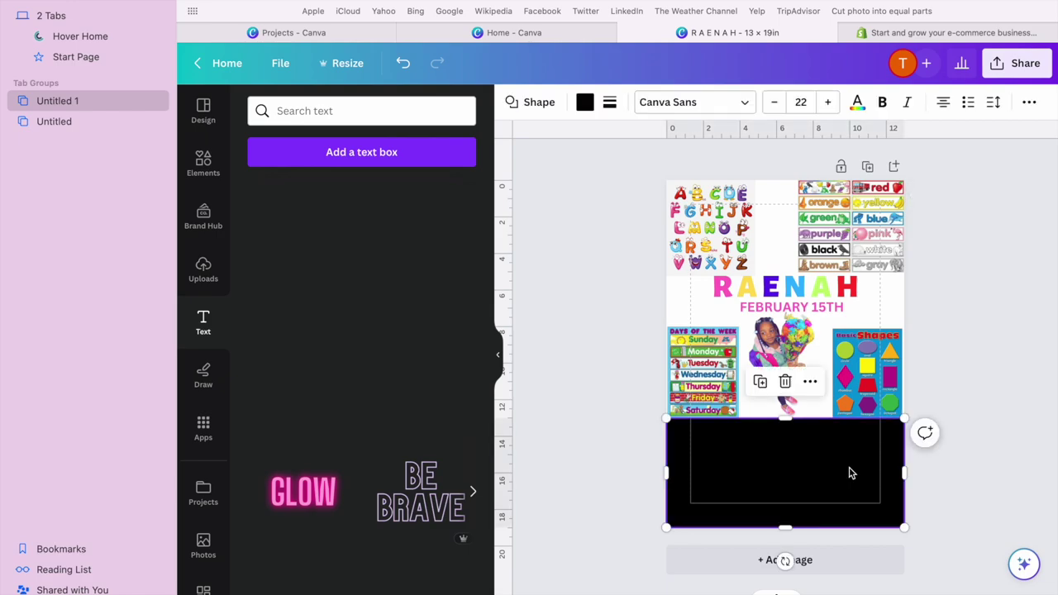